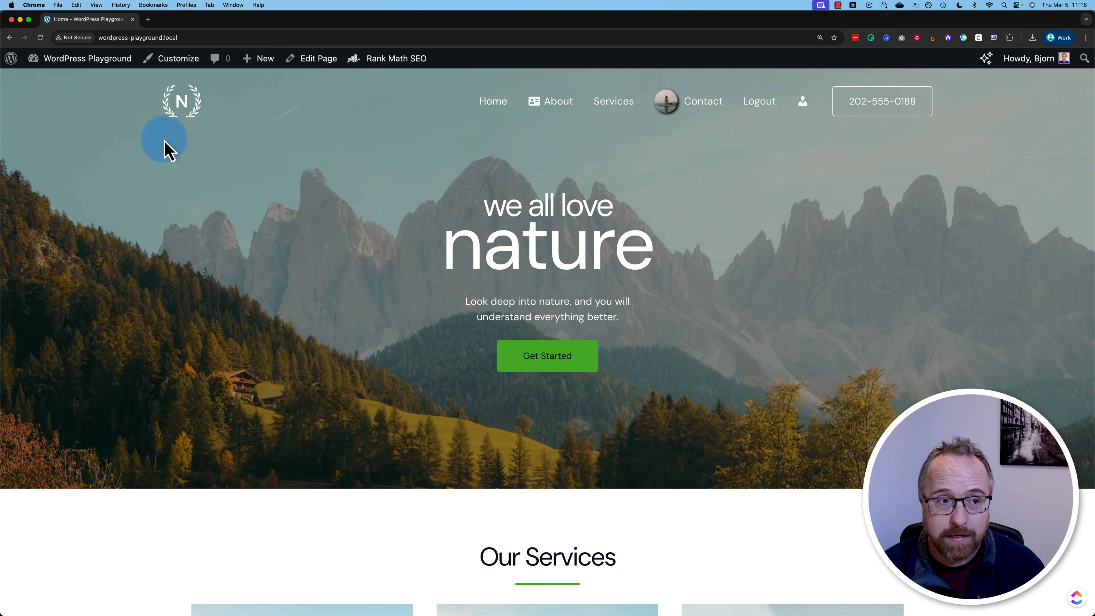
Step: Open the WordPress Media Library and view the attachment details of the lighthouse image
{"action": "left_click", "coordinate": [53, 82]}
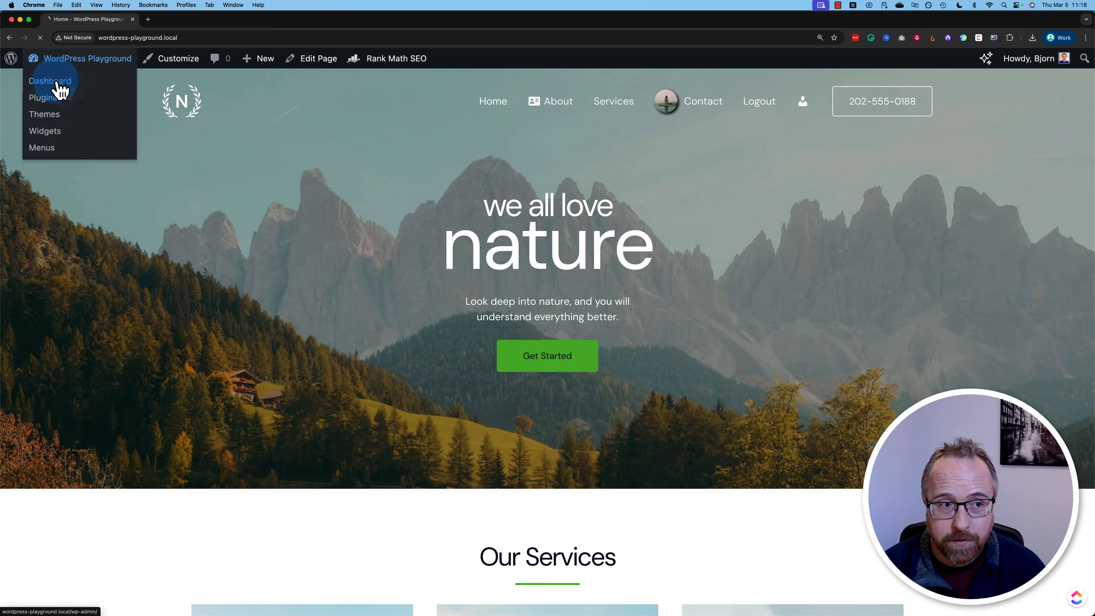
{"action": "scroll", "coordinate": [107, 350], "scroll_direction": "down", "scroll_amount": 3}
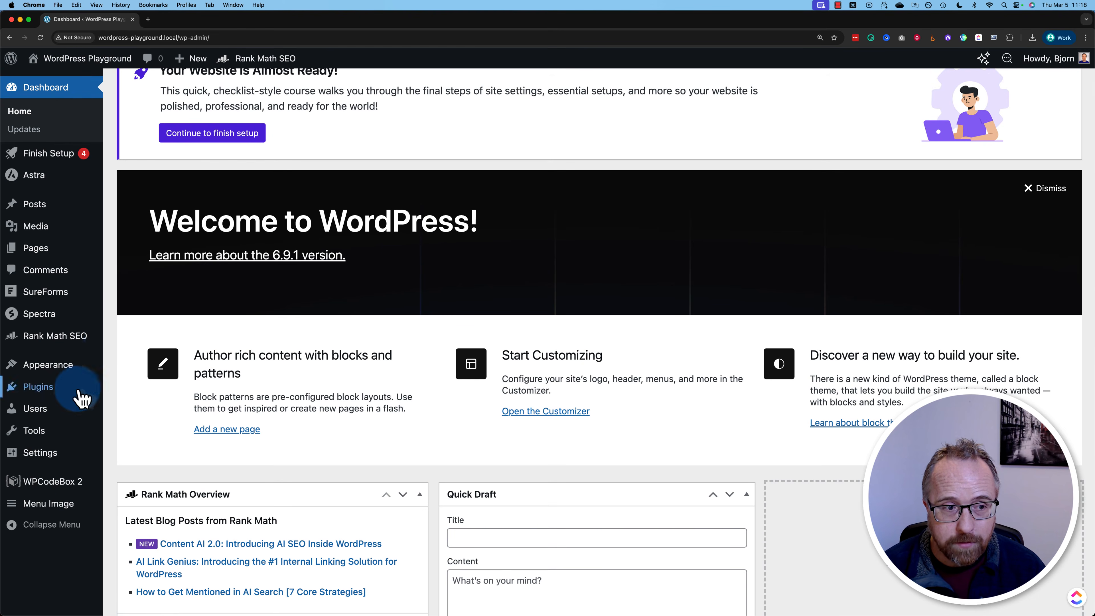
{"action": "left_click", "coordinate": [39, 228]}
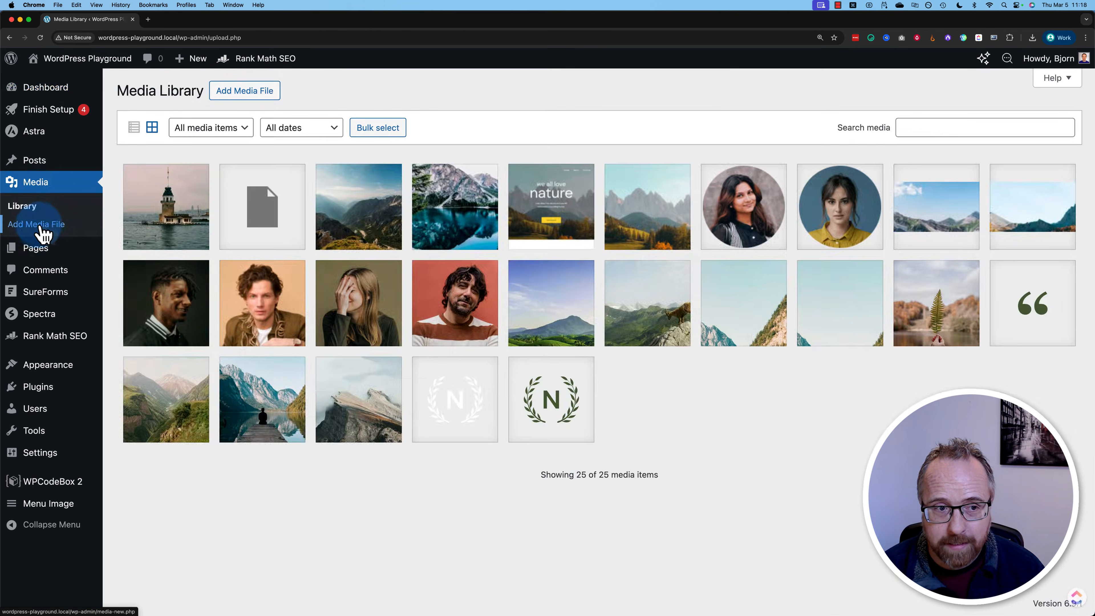
{"action": "left_click", "coordinate": [183, 220]}
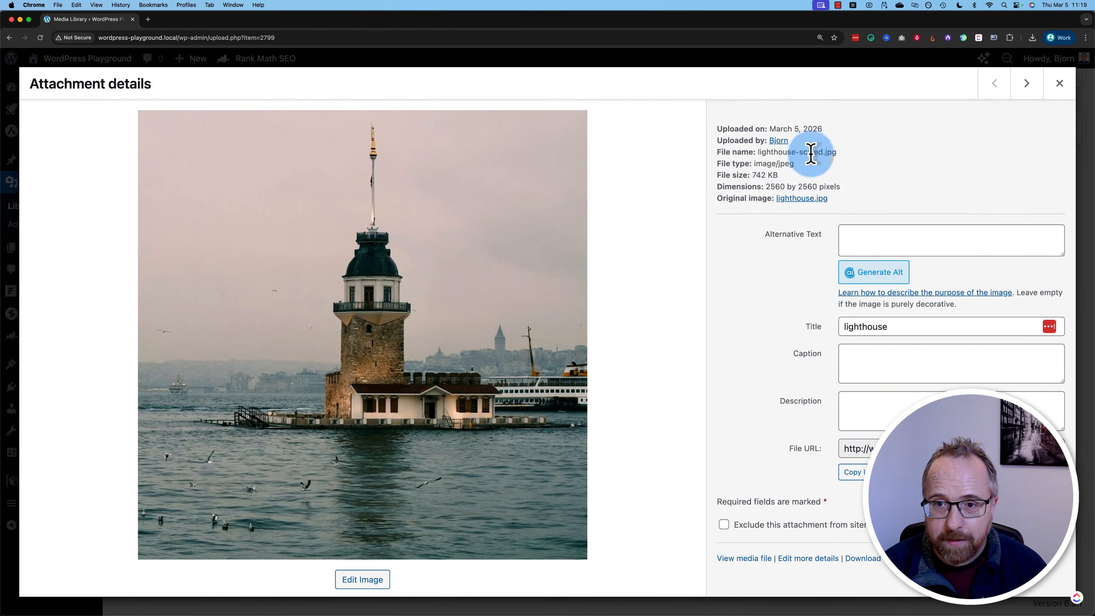
Step: Check the lighthouse image's file name and pixel dimensions, and close its attachment details
{"action": "left_click_drag", "start_coordinate": [757, 152], "coordinate": [849, 154]}
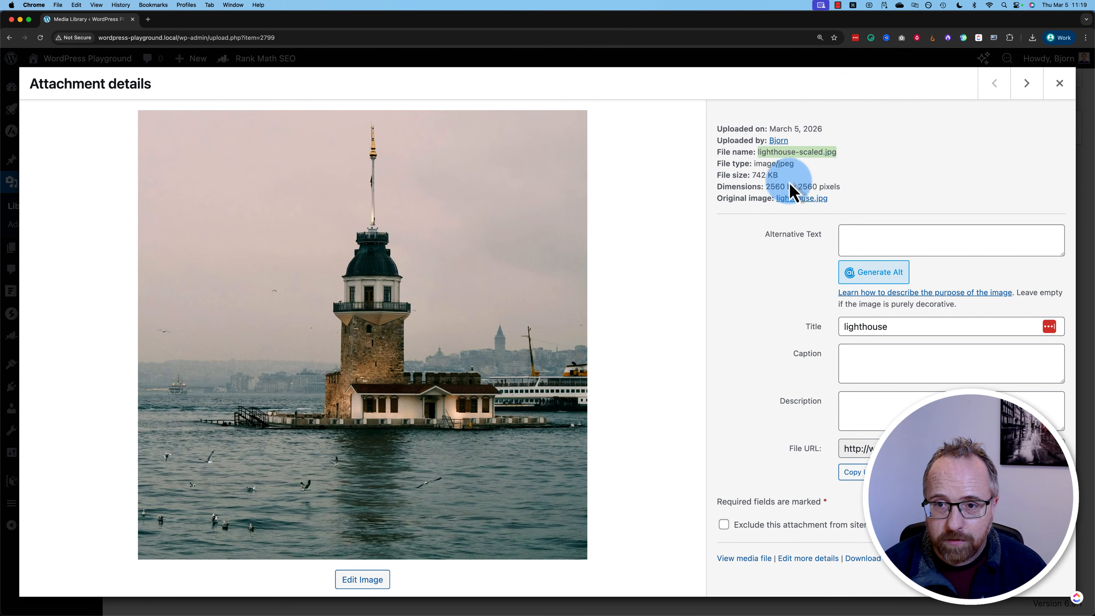
{"action": "left_click", "coordinate": [766, 186]}
{"action": "left_click_drag", "start_coordinate": [766, 186], "coordinate": [845, 189]}
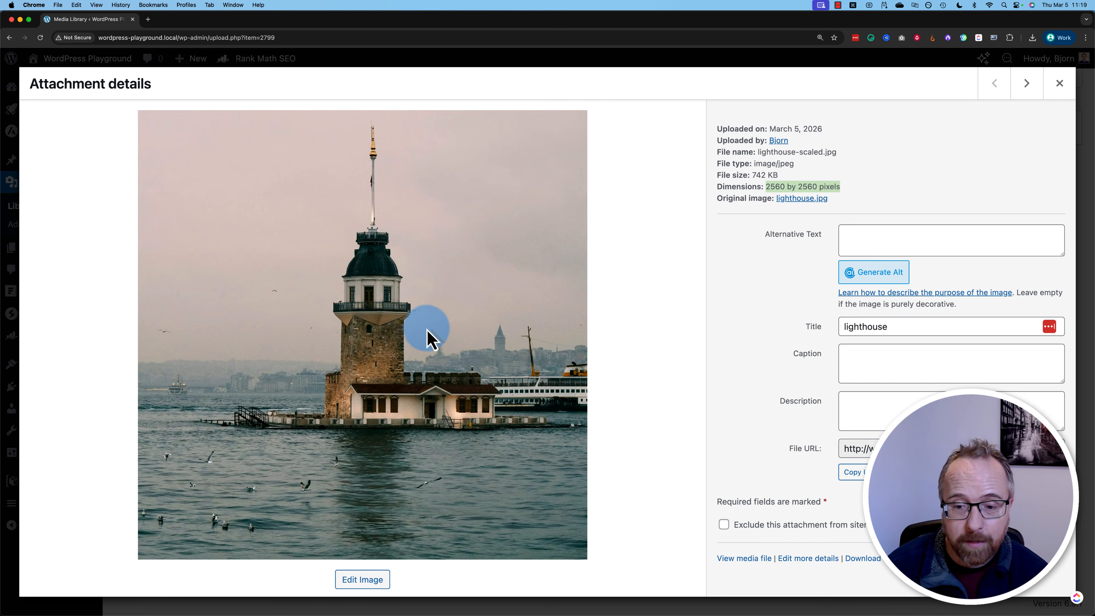
{"action": "left_click", "coordinate": [1057, 85]}
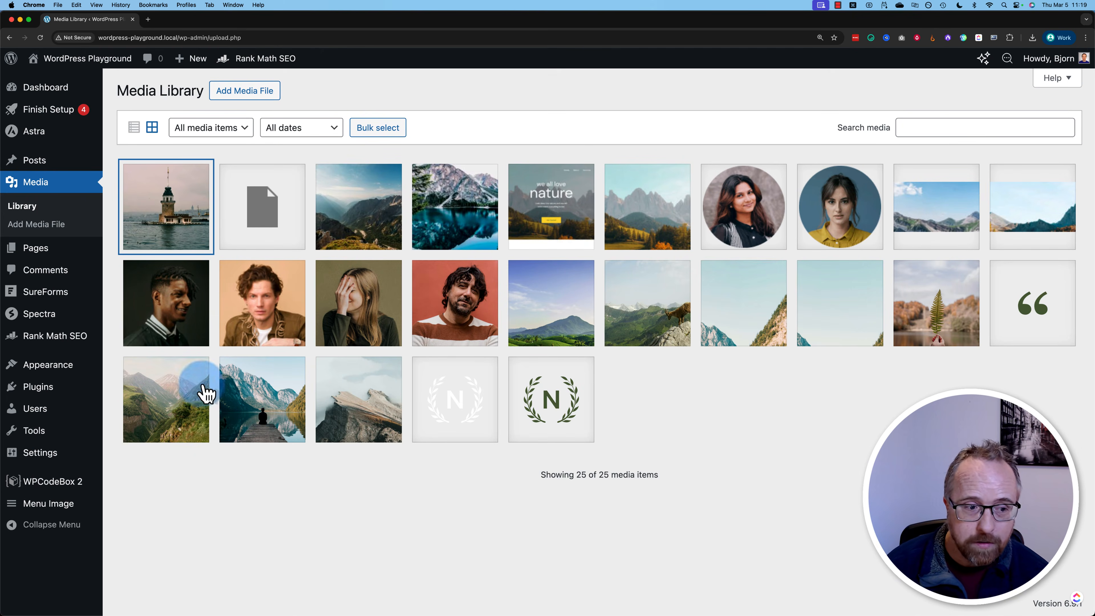
Step: Open the Media settings and review the thumbnail, medium and large image sizes
{"action": "mouse_move", "coordinate": [54, 455]}
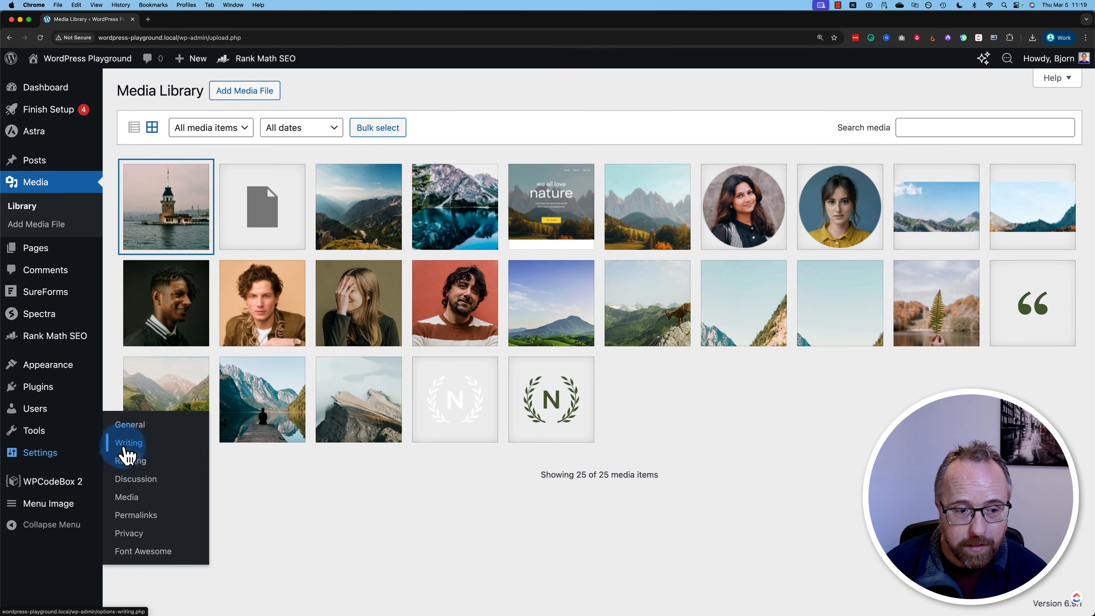
{"action": "left_click", "coordinate": [125, 500]}
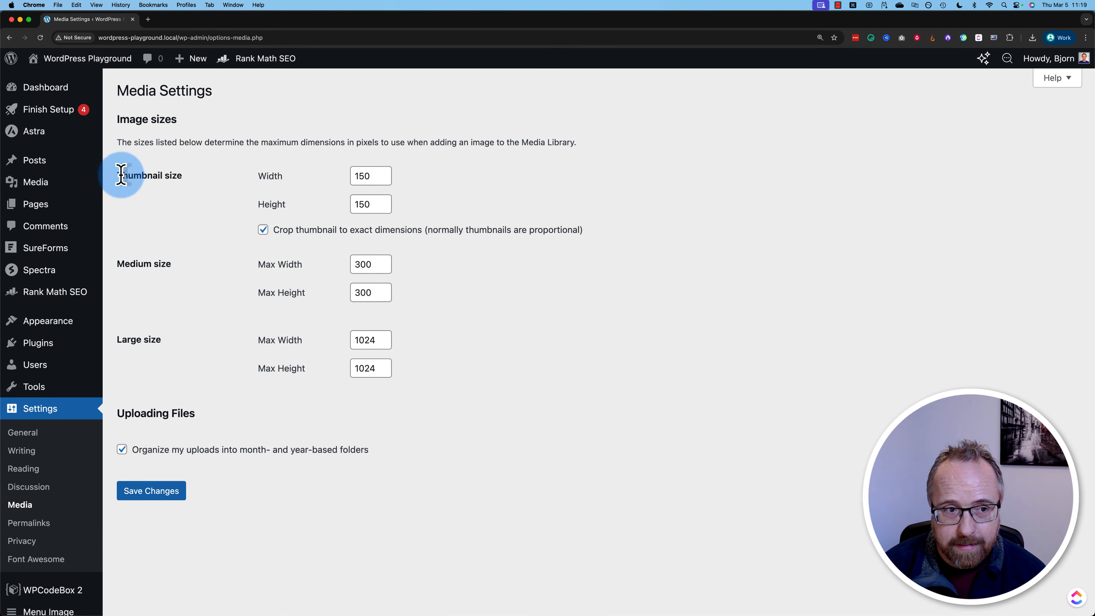
{"action": "mouse_move", "coordinate": [115, 175]}
{"action": "left_mouse_down"}
{"action": "mouse_move", "coordinate": [415, 362]}
{"action": "mouse_move", "coordinate": [435, 393]}
{"action": "mouse_move", "coordinate": [225, 264]}
{"action": "mouse_move", "coordinate": [117, 175]}
{"action": "left_mouse_up"}
{"action": "left_click", "coordinate": [436, 389]}
{"action": "left_click", "coordinate": [438, 238]}
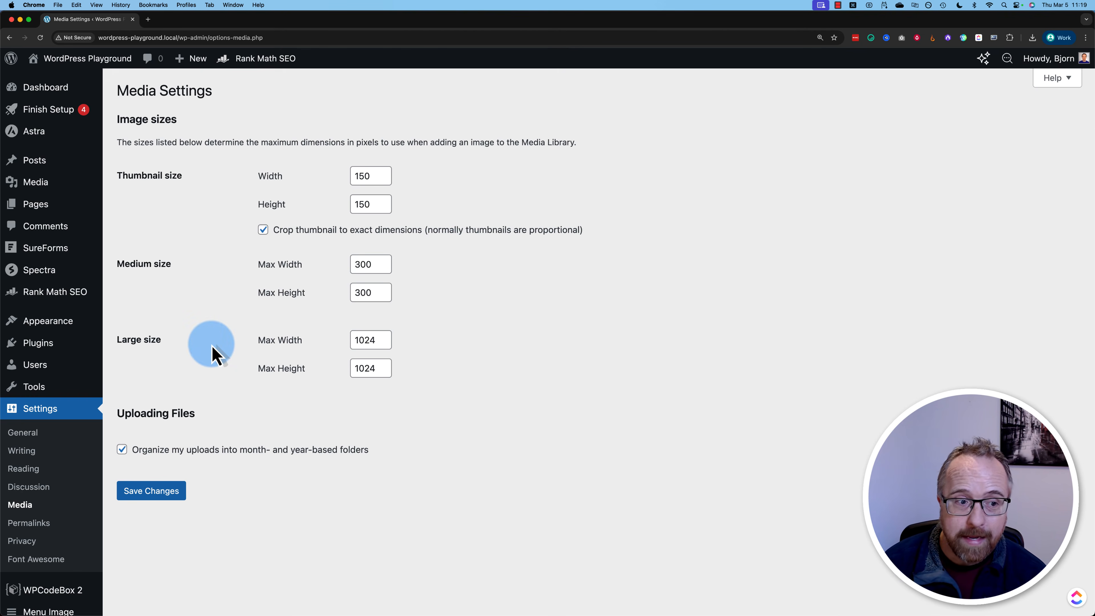
Step: Visit the site's front end, switch to the Local app and open the WordPress Playground site folder in Finder
{"action": "left_click", "coordinate": [73, 81]}
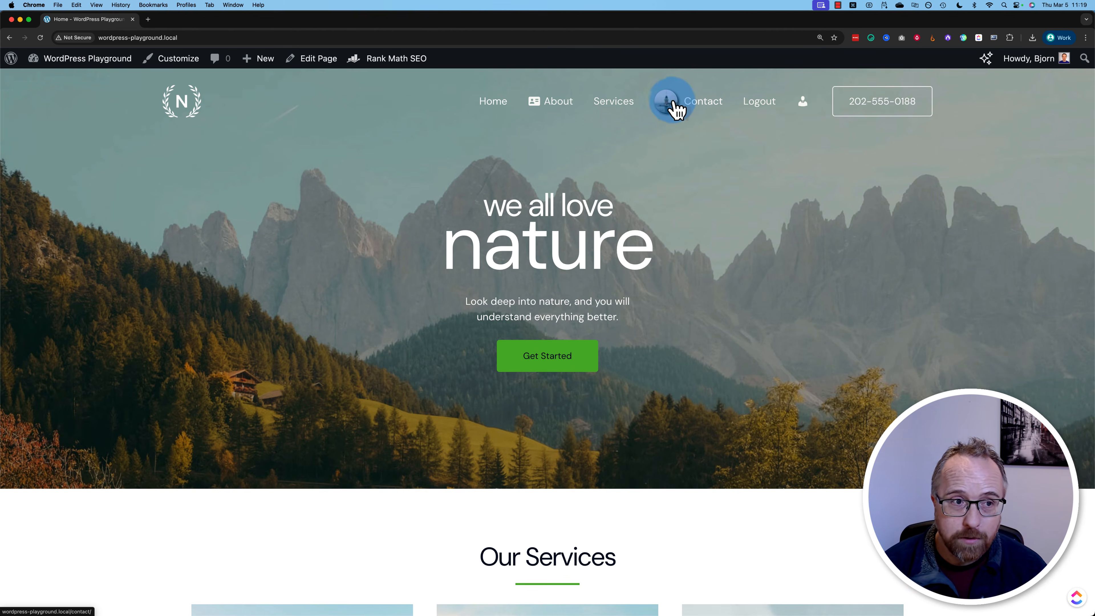
{"action": "mouse_move", "coordinate": [4, 112]}
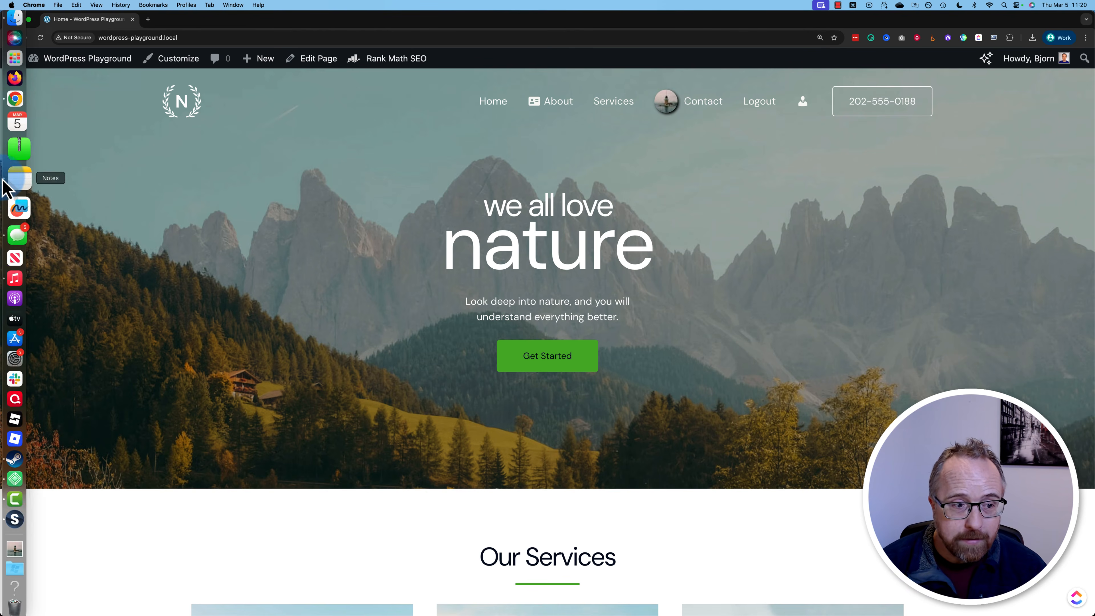
{"action": "left_click", "coordinate": [20, 457]}
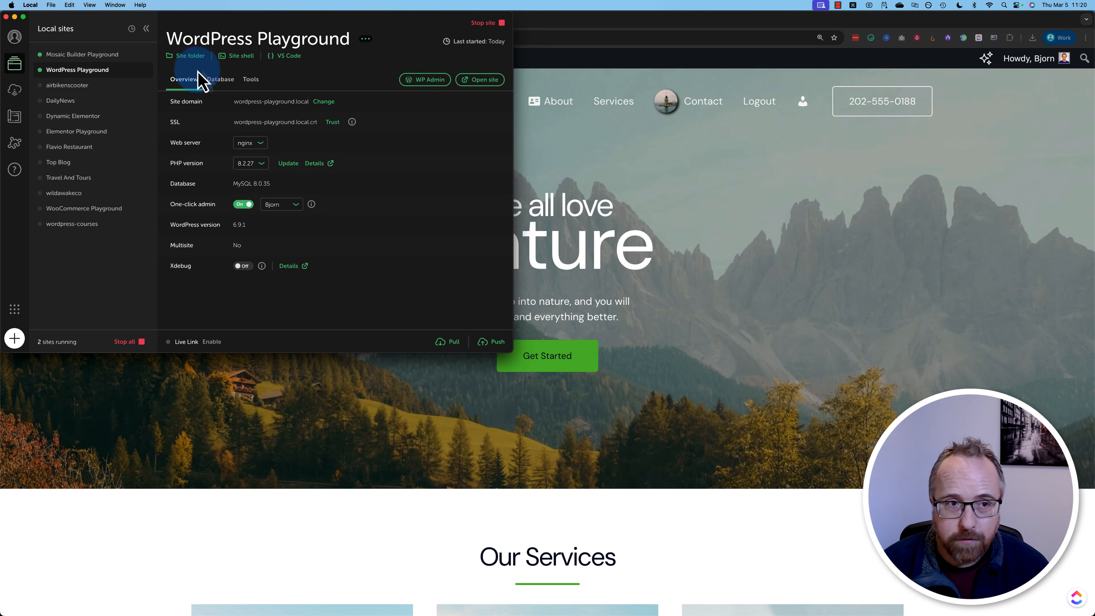
{"action": "left_click", "coordinate": [187, 59]}
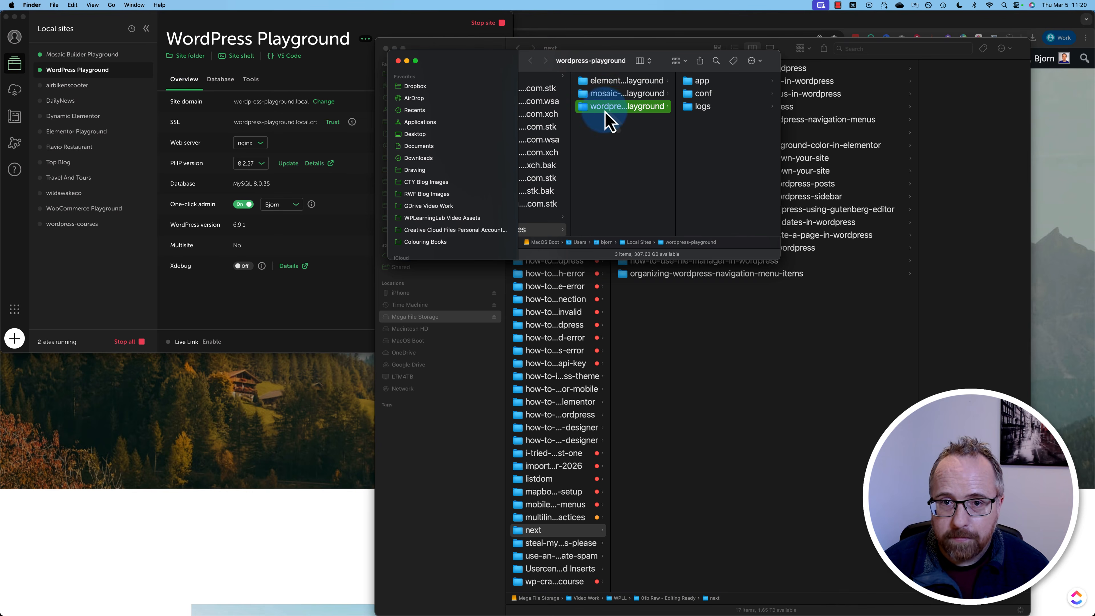
Step: Browse the site folder to app/public/wp-content/uploads/2026/03
{"action": "left_click", "coordinate": [702, 81]}
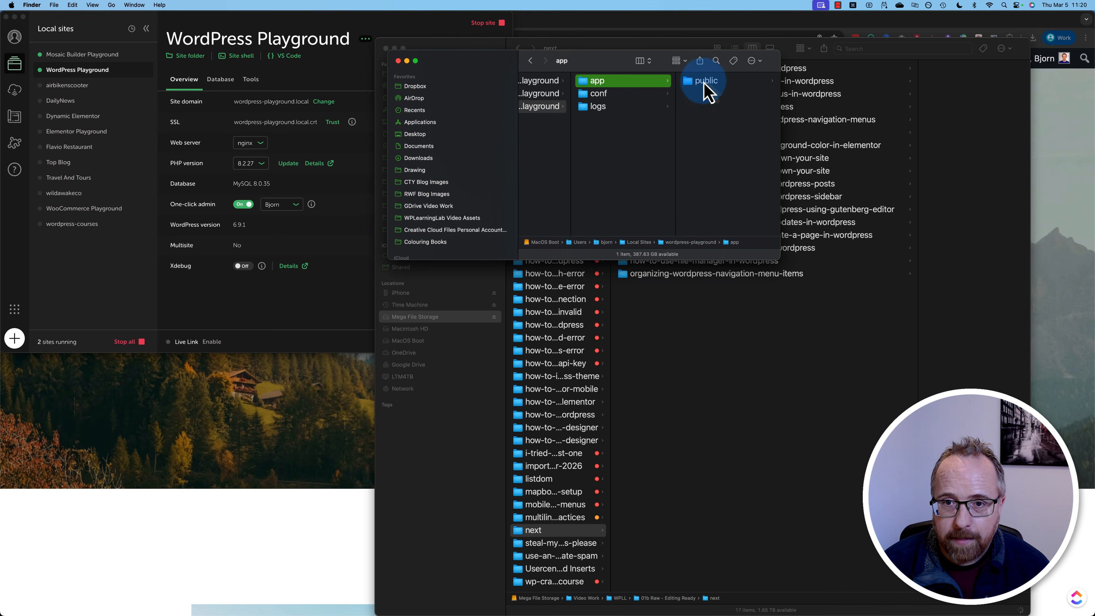
{"action": "left_click", "coordinate": [702, 82]}
{"action": "left_click", "coordinate": [729, 212]}
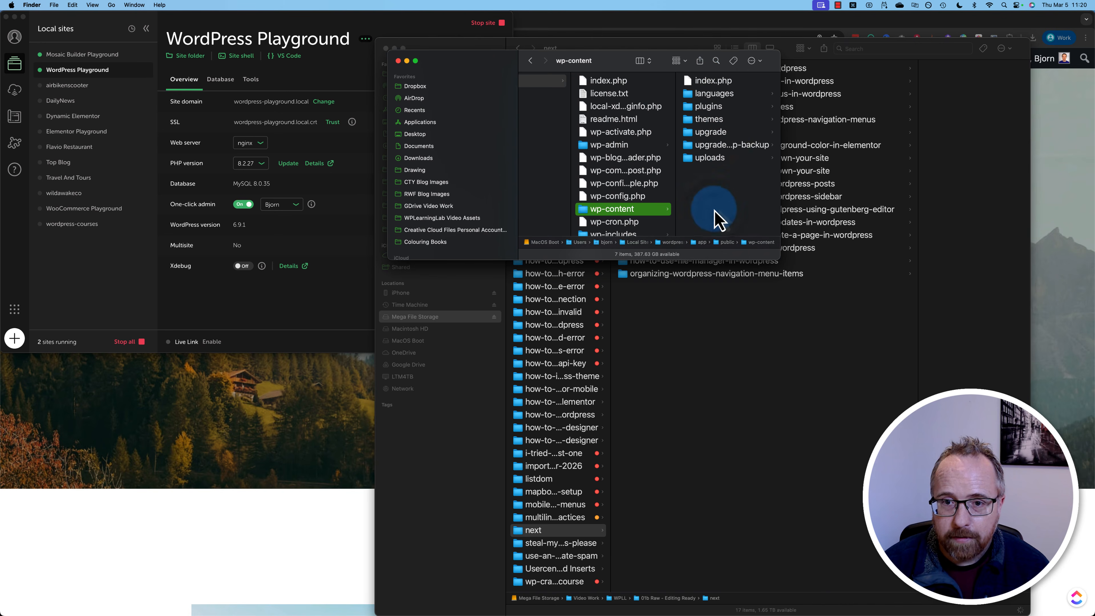
{"action": "left_click", "coordinate": [710, 158]}
{"action": "left_click", "coordinate": [705, 120]}
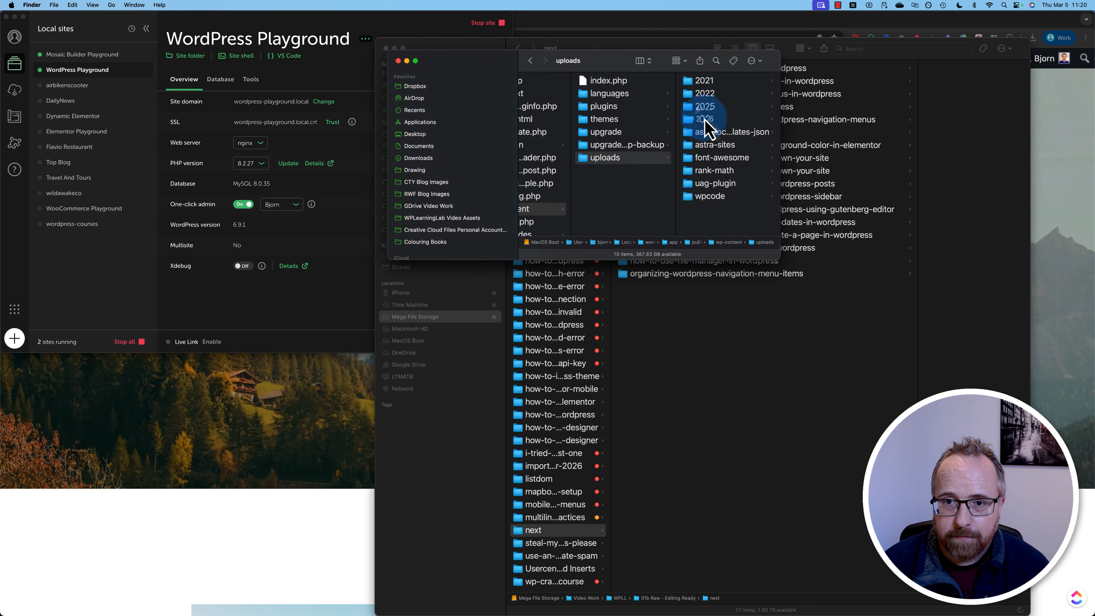
{"action": "left_click", "coordinate": [700, 94]}
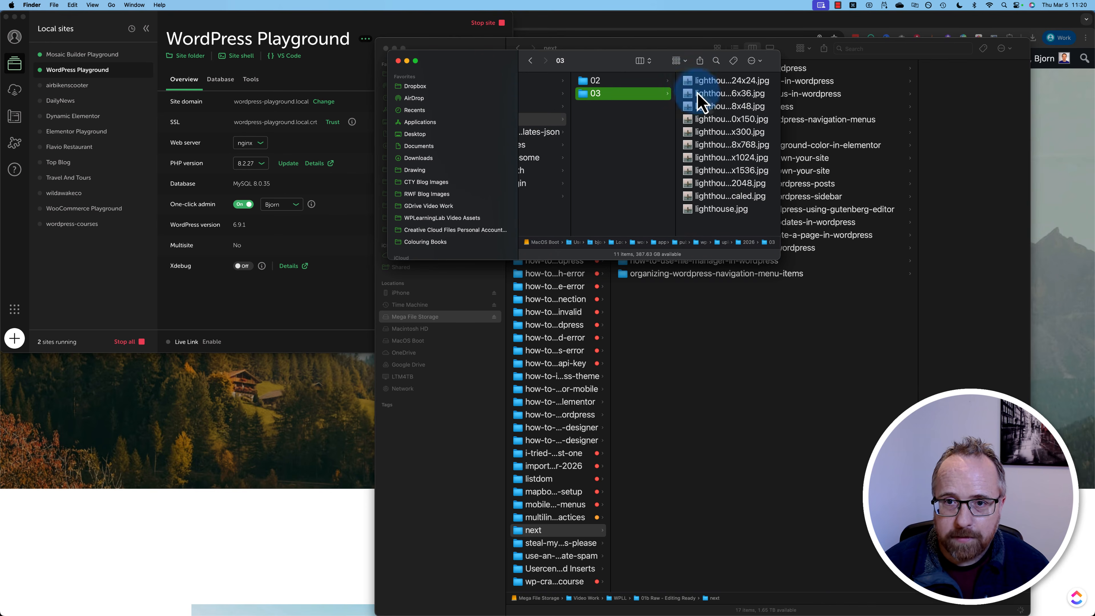
Step: Preview the lighthouse image files one after another, from the original lighthouse.jpg up to the 24x24 version
{"action": "left_click", "coordinate": [689, 81]}
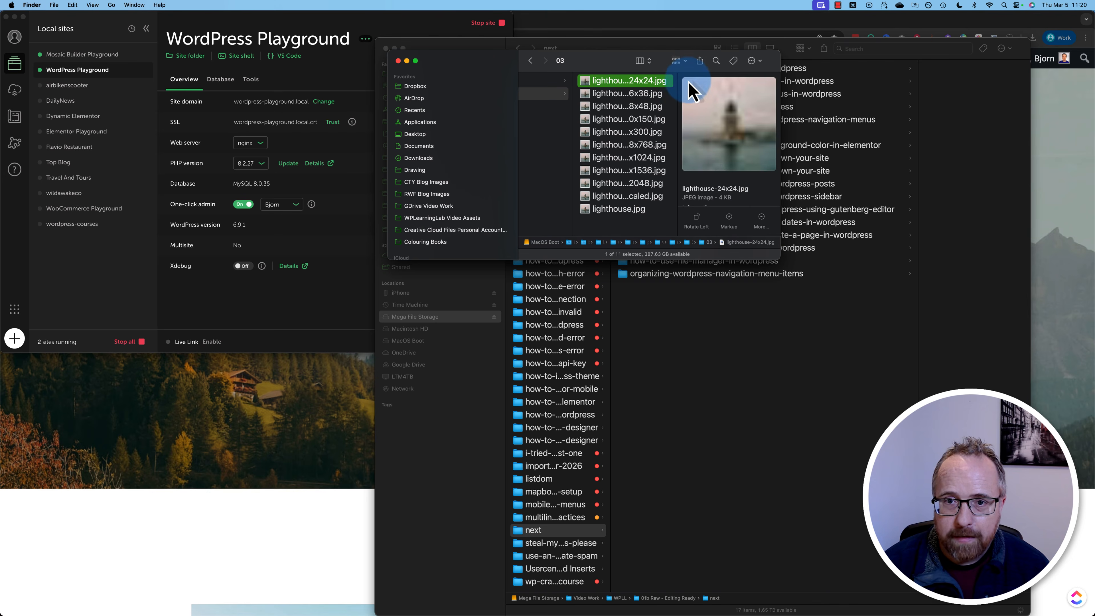
{"action": "left_click", "coordinate": [616, 209]}
{"action": "key", "text": "space"}
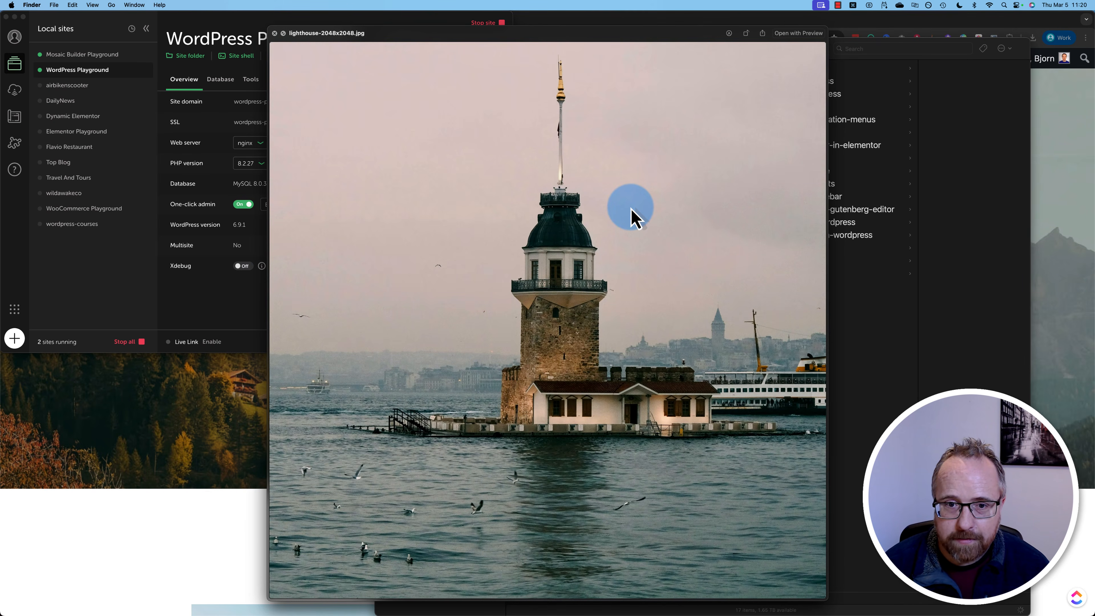
{"action": "key", "text": "Up"}
{"action": "key", "text": "Up"}
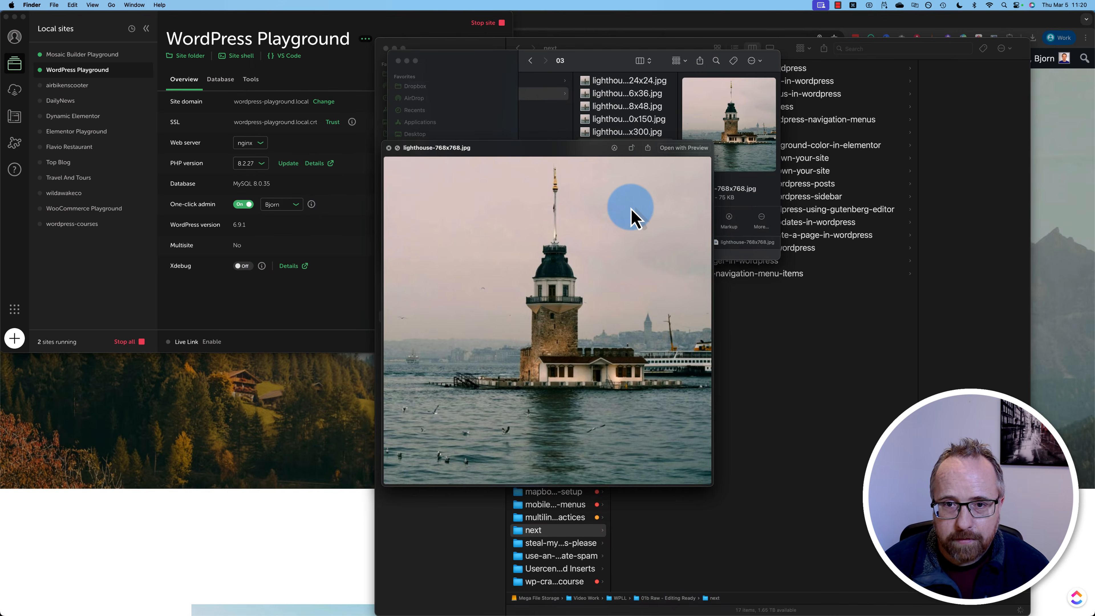
{"action": "key", "text": "Up"}
{"action": "key", "text": "Up"}
{"action": "key", "text": "Up"}
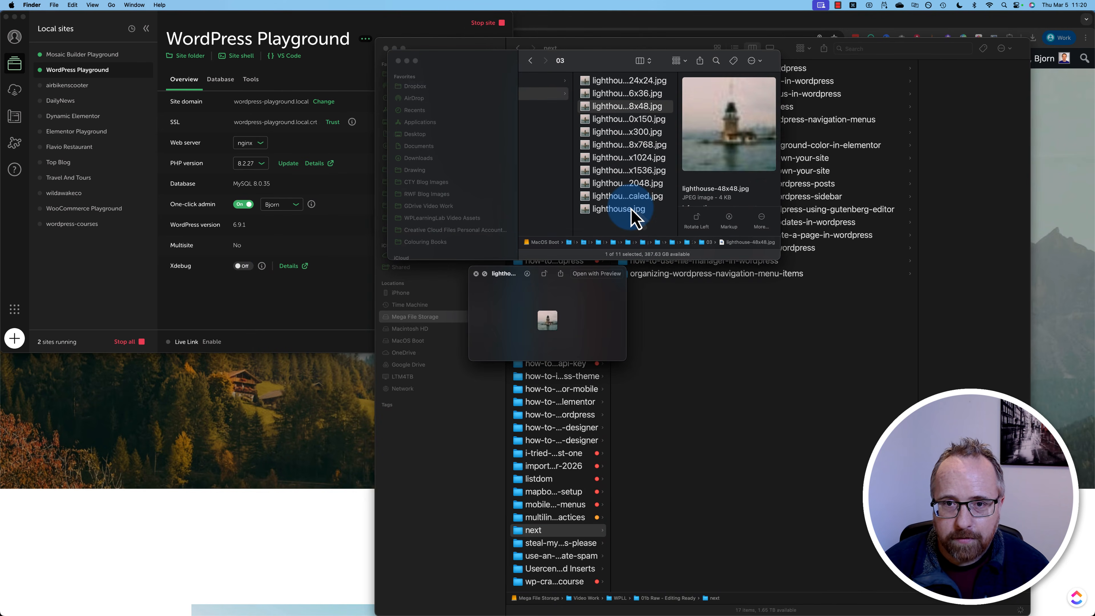
{"action": "key", "text": "Up"}
{"action": "key", "text": "Up"}
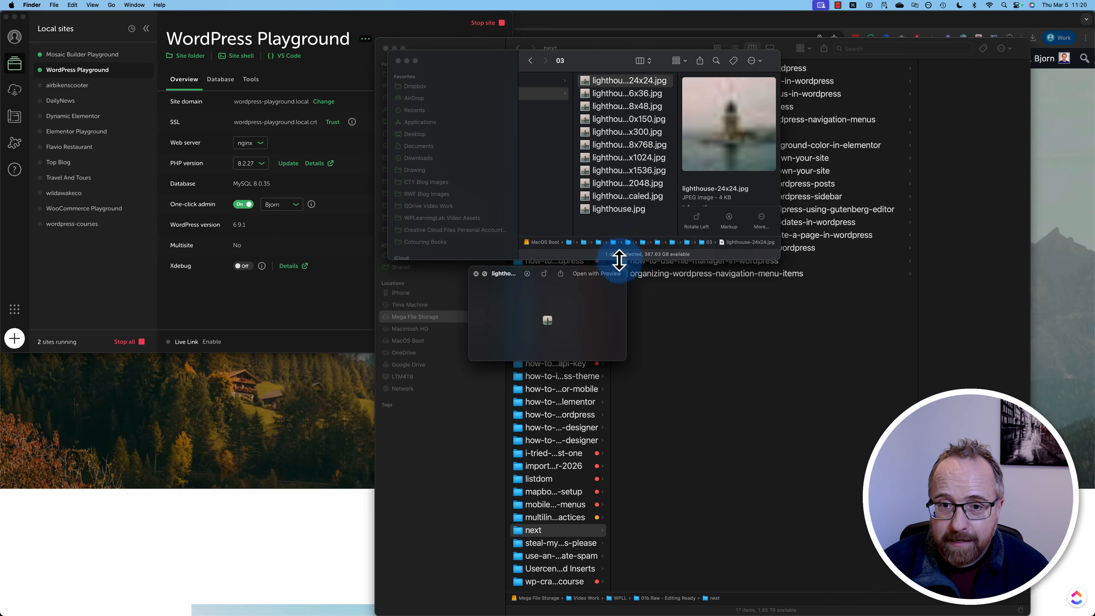
Step: Check the file size of the original lighthouse.jpg and return to the website in Chrome
{"action": "left_click", "coordinate": [620, 210]}
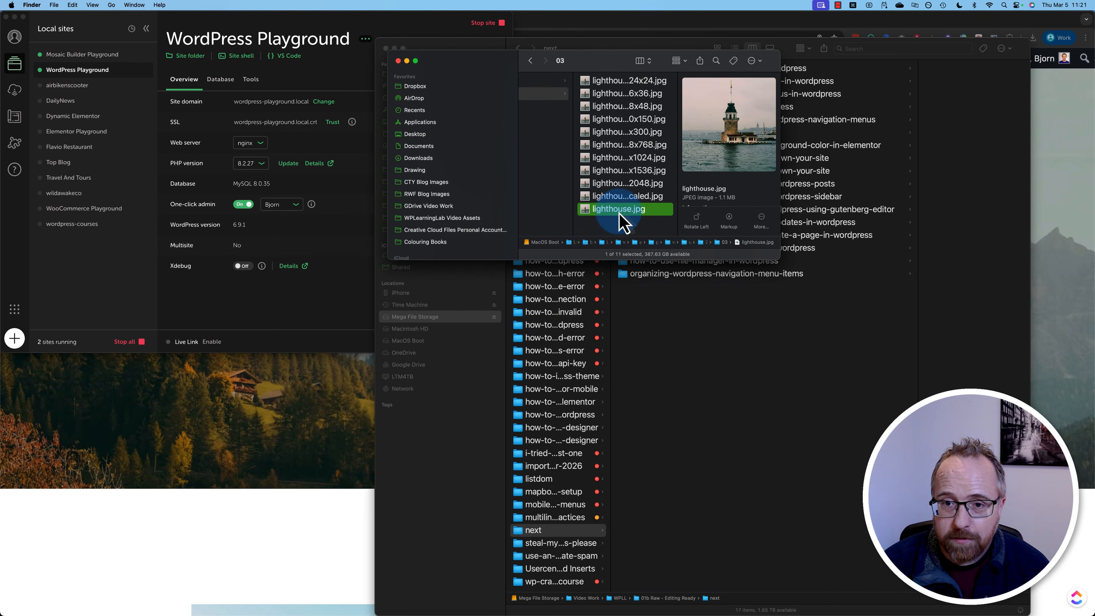
{"action": "left_click_drag", "start_coordinate": [737, 197], "coordinate": [719, 198]}
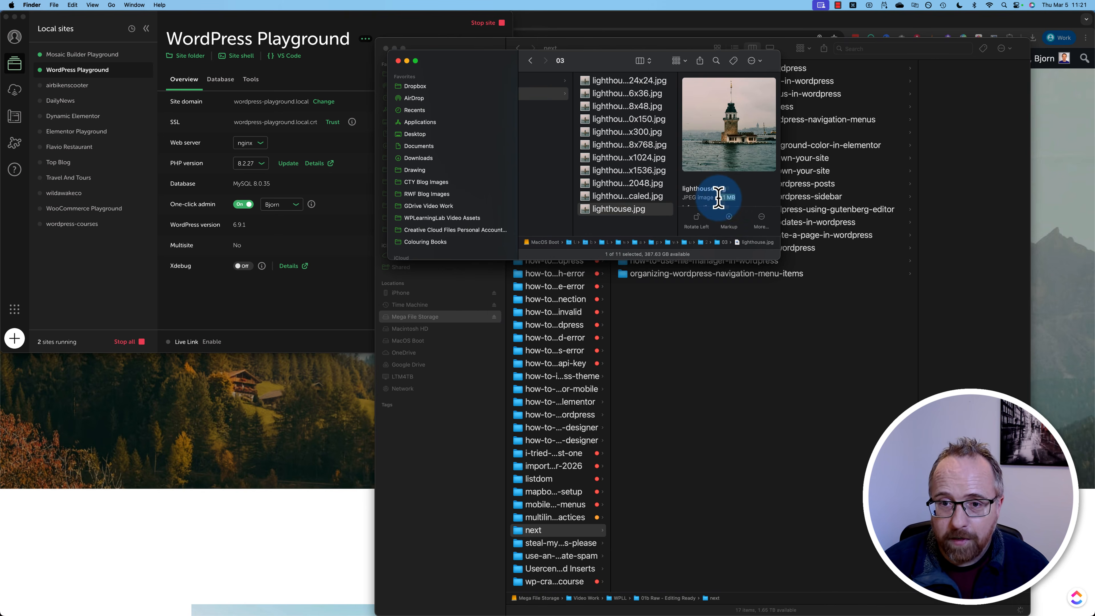
{"action": "left_click", "coordinate": [301, 394]}
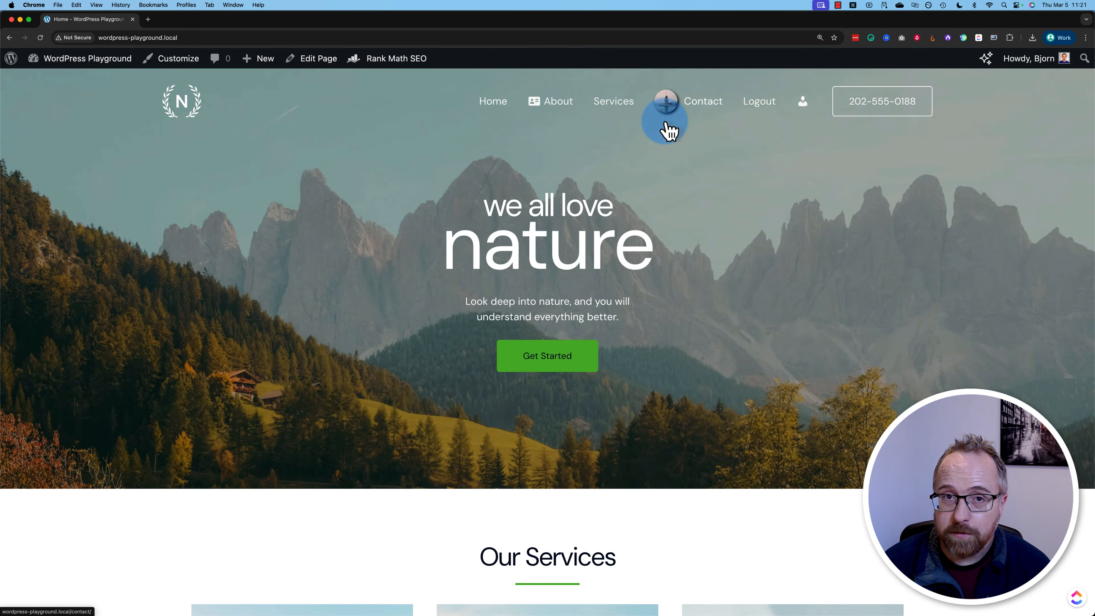
Step: Switch back to Finder and compare the file sizes of the 24x24, 36x36 and 48x48 lighthouse images
{"action": "key", "text": "super+Tab"}
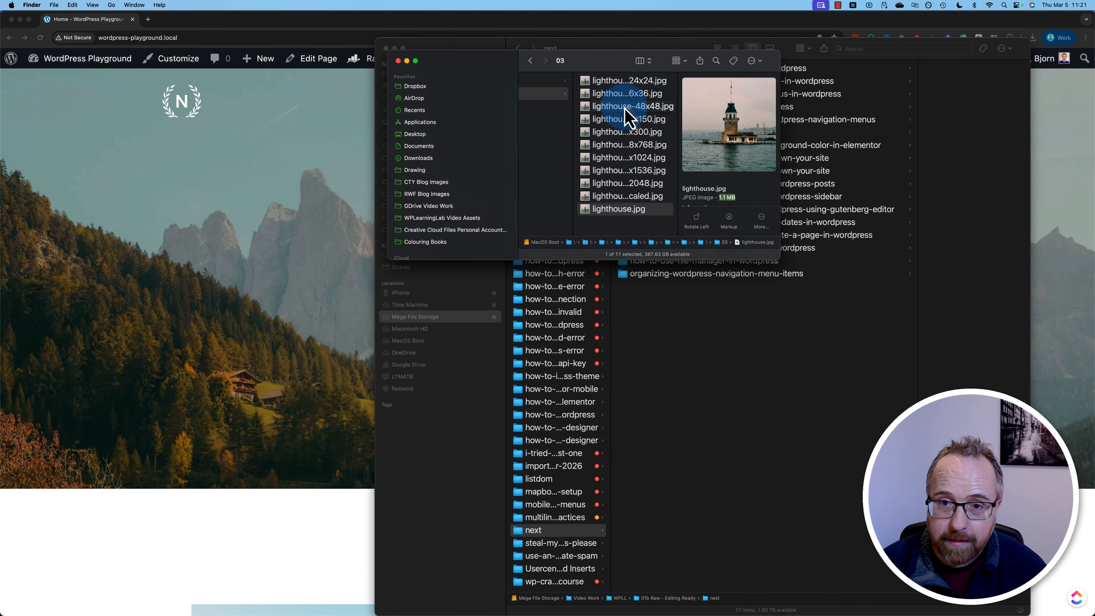
{"action": "left_click", "coordinate": [625, 107]}
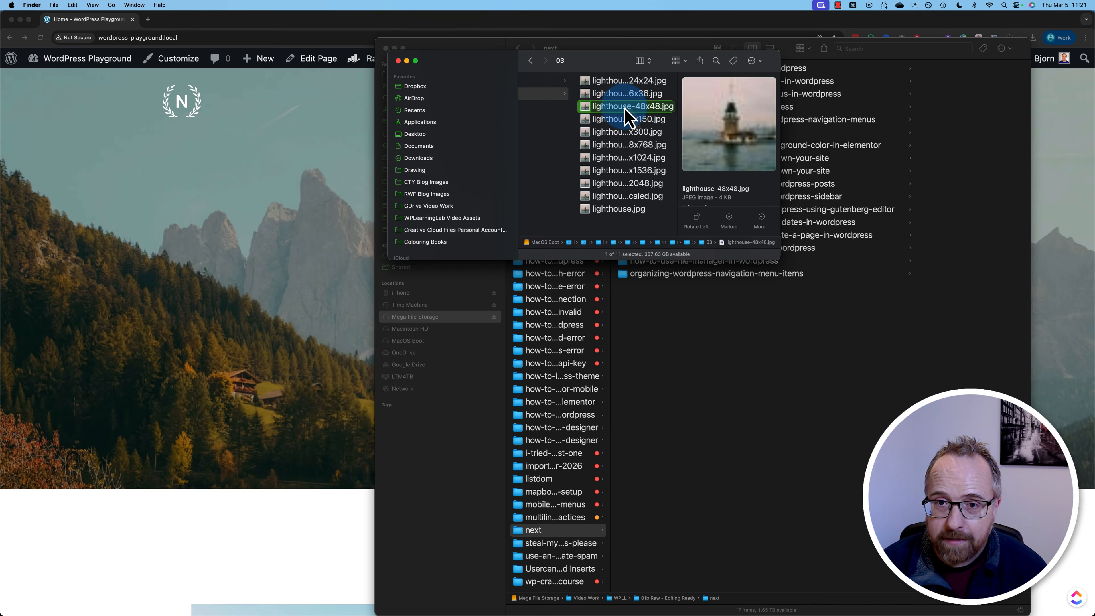
{"action": "key", "text": "Up"}
{"action": "key", "text": "Up"}
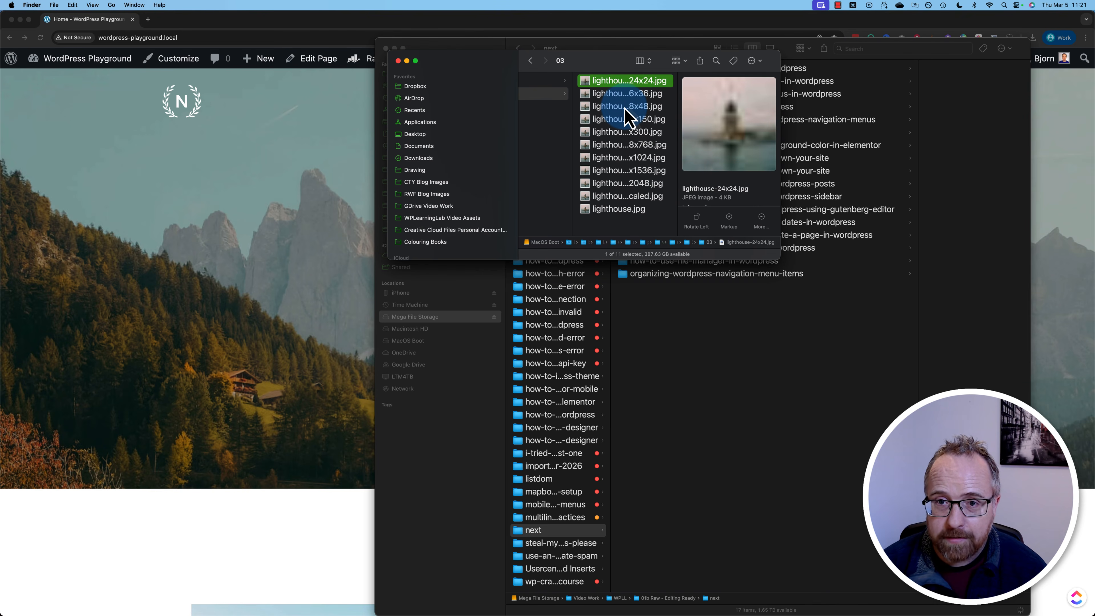
{"action": "key", "text": "Down"}
{"action": "key", "text": "Down"}
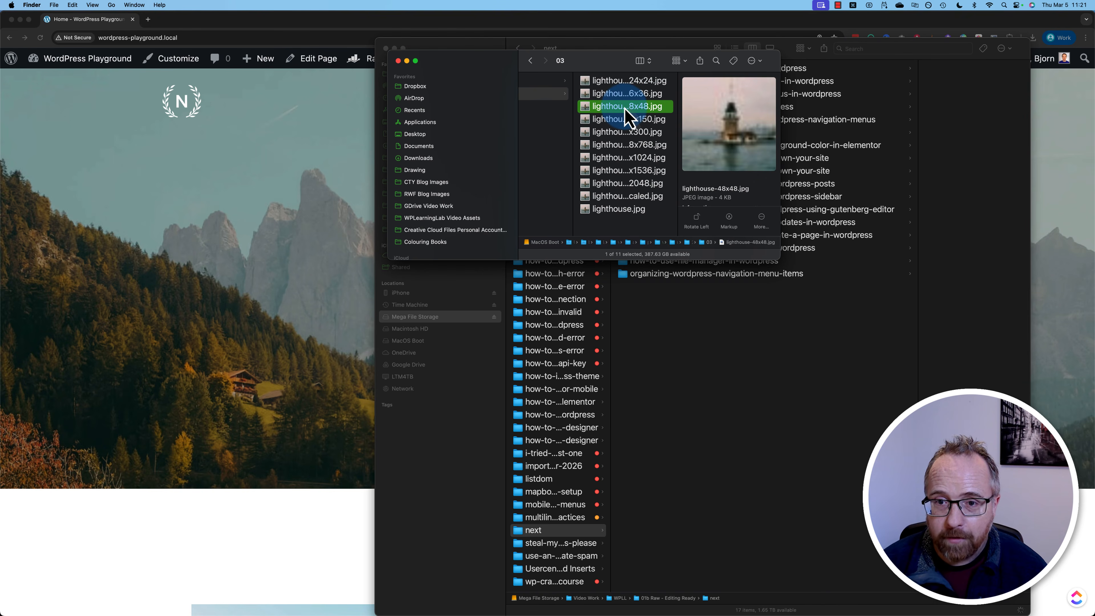
{"action": "left_click_drag", "start_coordinate": [733, 197], "coordinate": [718, 197]}
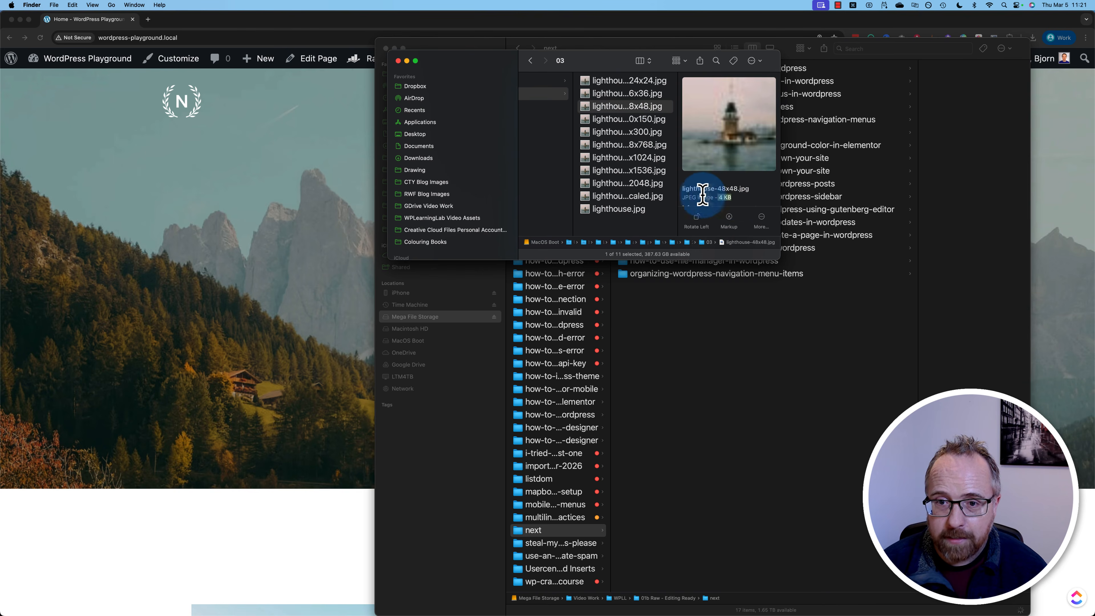
{"action": "left_click", "coordinate": [644, 94]}
{"action": "key", "text": "Up"}
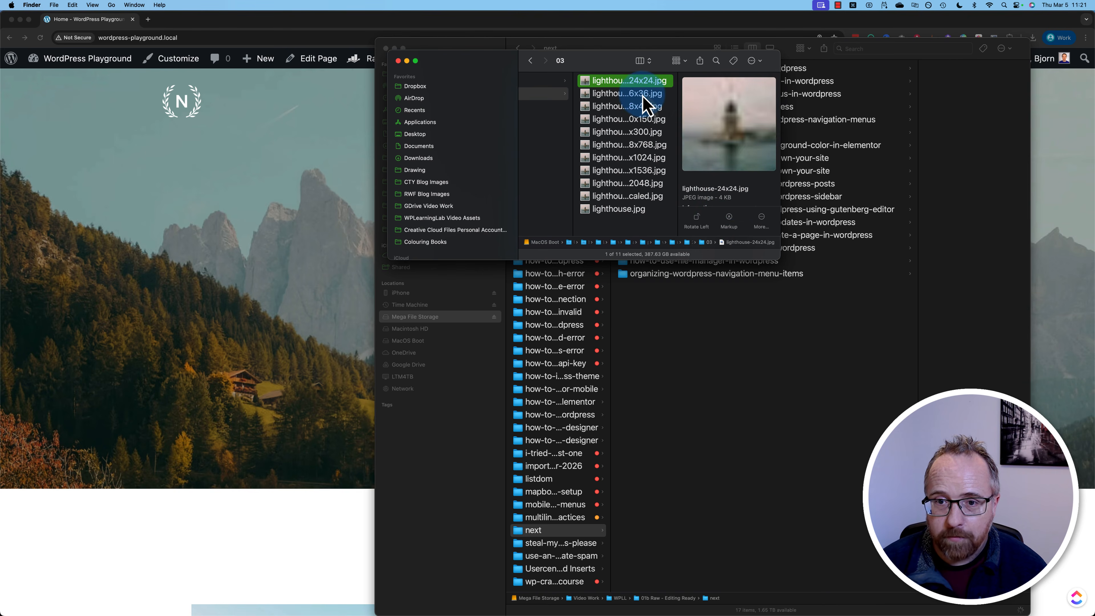
{"action": "key", "text": "Down"}
{"action": "key", "text": "Down"}
{"action": "key", "text": "Up"}
{"action": "key", "text": "Up"}
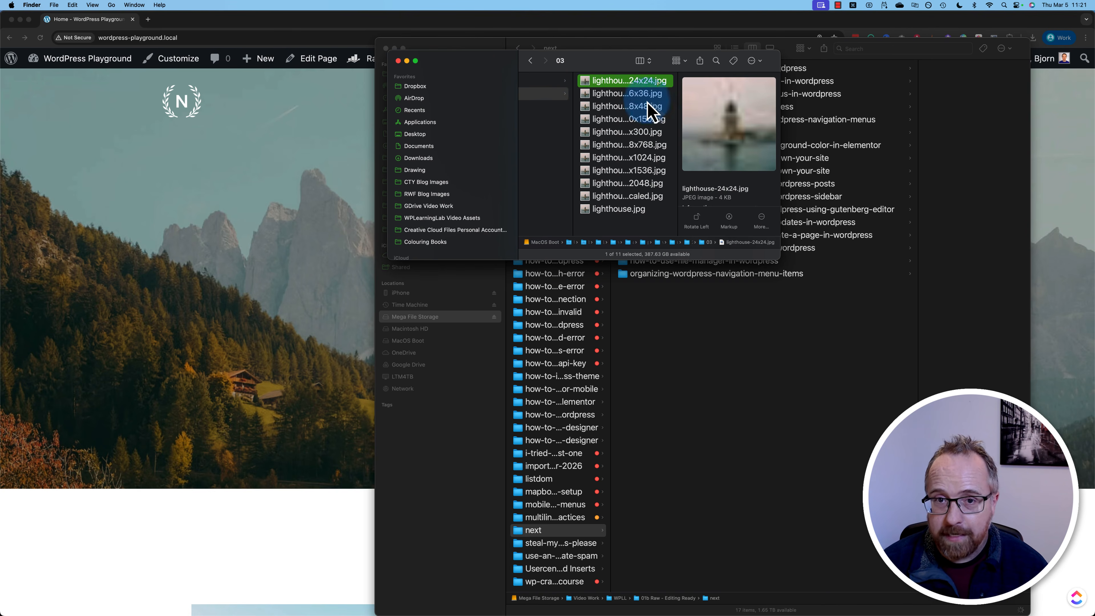
Step: Return to the website in Chrome and open the WordPress admin dashboard
{"action": "left_click", "coordinate": [367, 158]}
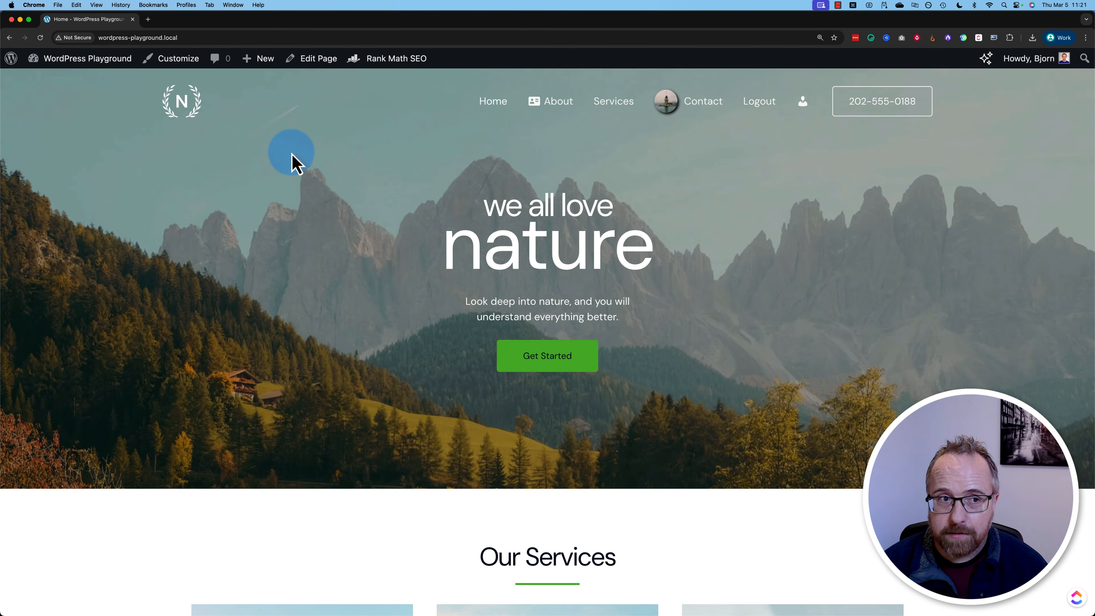
{"action": "left_click", "coordinate": [50, 81]}
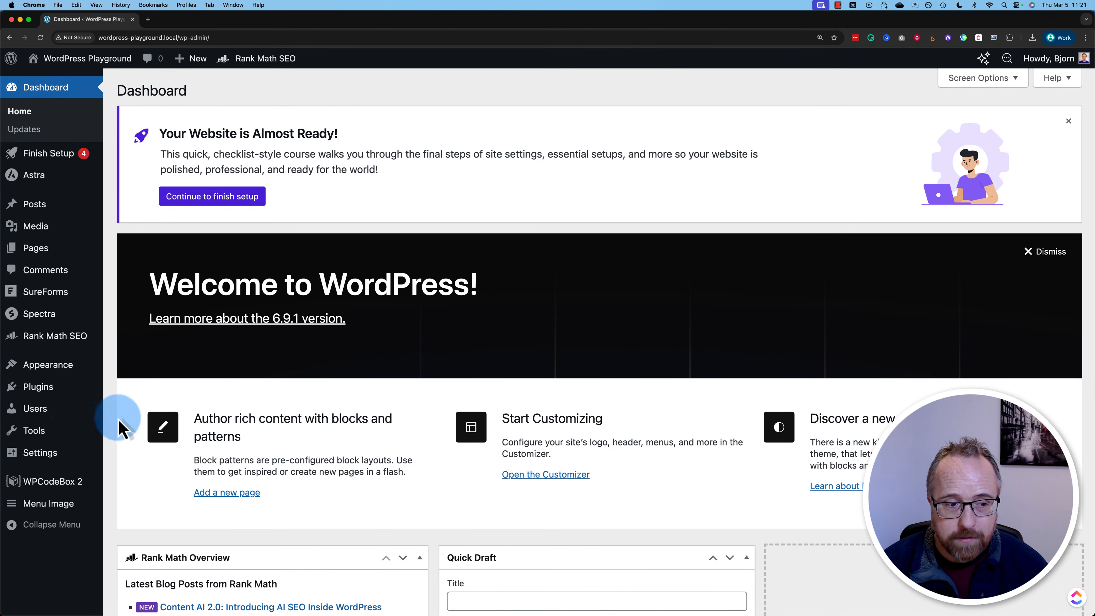
Step: Open the Menu Image plugin's settings and review its three menu image sizes
{"action": "mouse_move", "coordinate": [47, 505]}
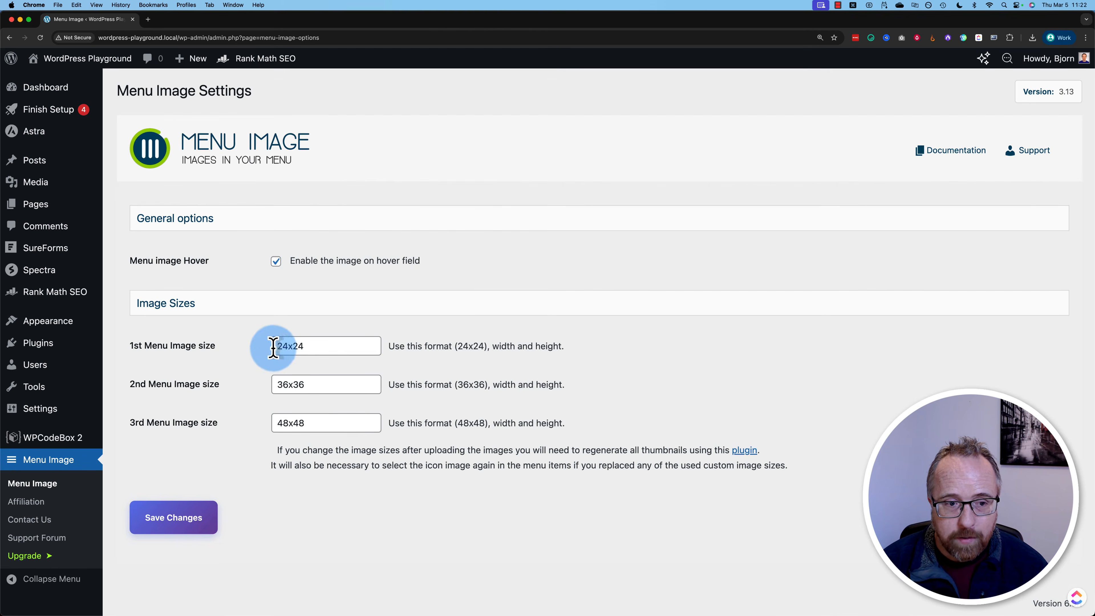
{"action": "left_click_drag", "start_coordinate": [307, 347], "coordinate": [270, 384]}
{"action": "left_click_drag", "start_coordinate": [308, 419], "coordinate": [257, 424]}
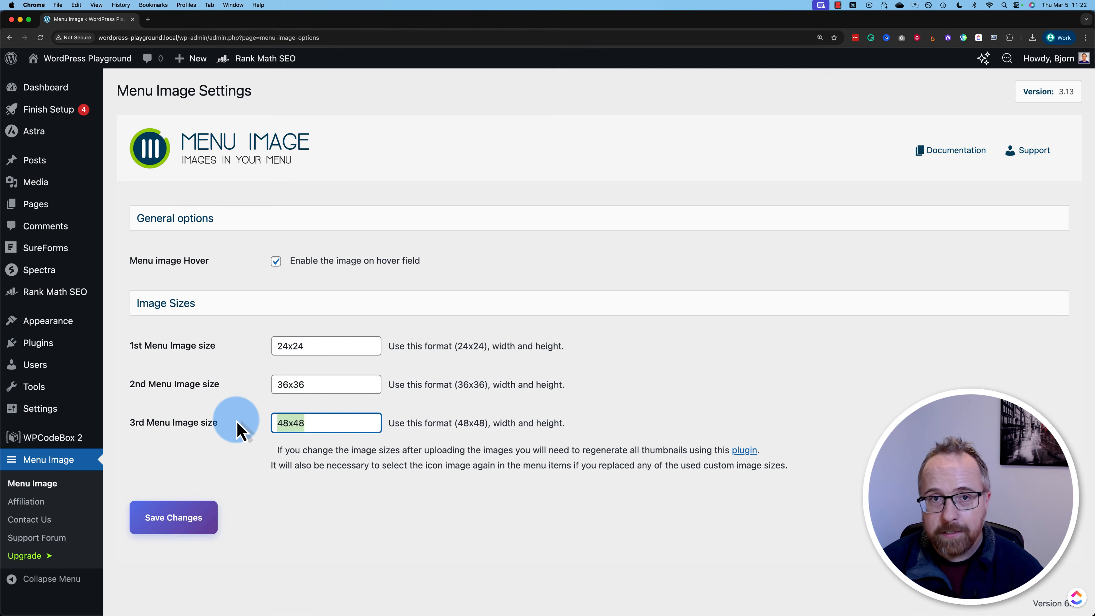
Step: Switch to Finder, widen the file column to show the full lighthouse file names, and return to Chrome
{"action": "key", "text": "super+Tab"}
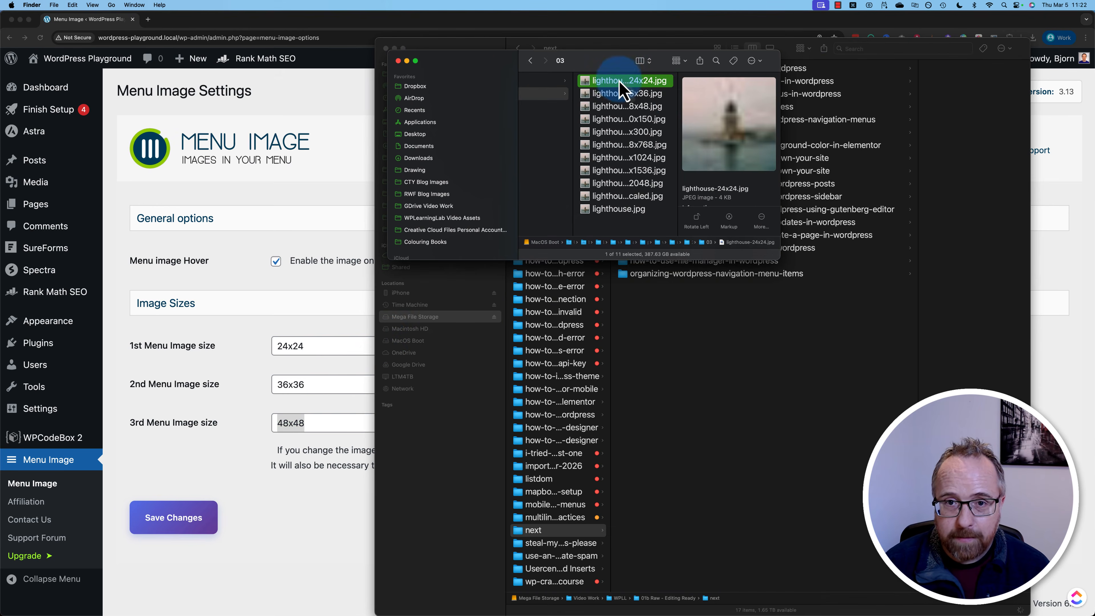
{"action": "double_click", "coordinate": [677, 100]}
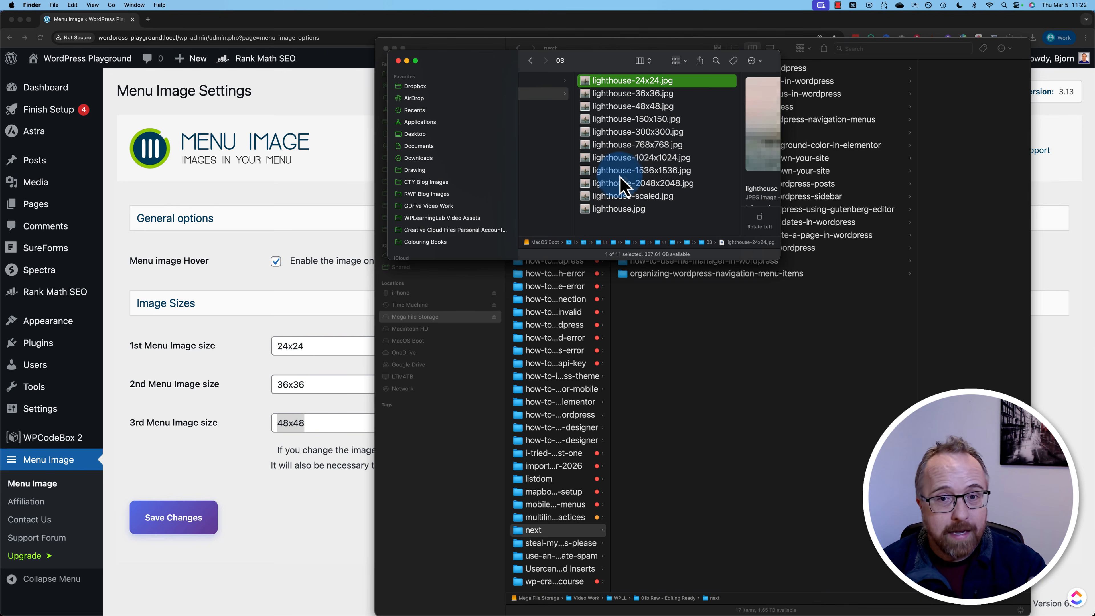
{"action": "left_click", "coordinate": [310, 193]}
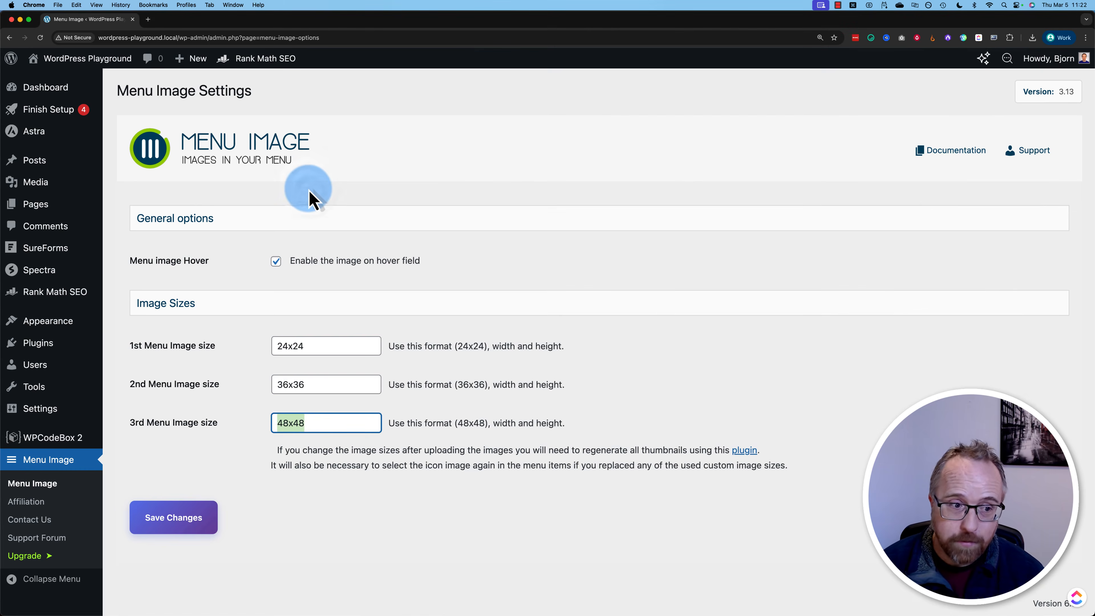
Step: Search the WordPress plugin directory for "regenerate thumbnails"
{"action": "mouse_move", "coordinate": [46, 347]}
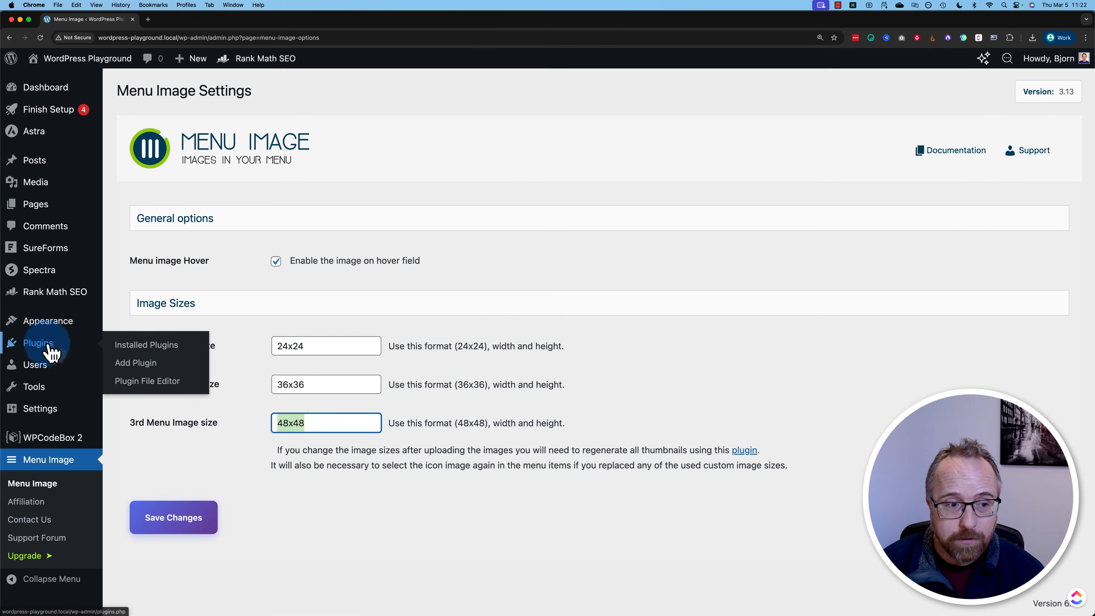
{"action": "left_click", "coordinate": [148, 364]}
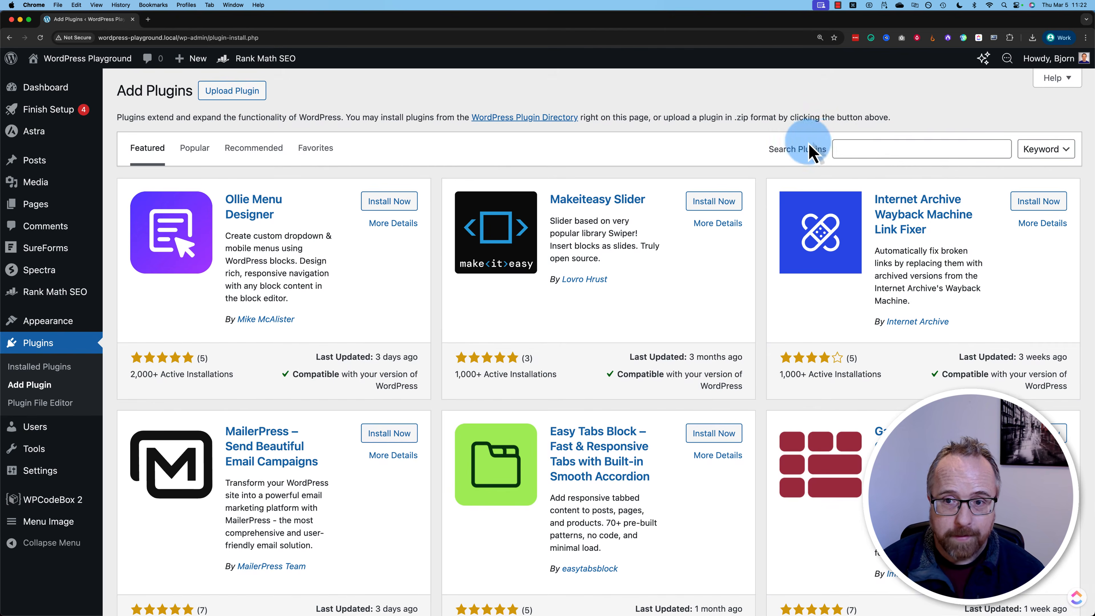
{"action": "left_click", "coordinate": [846, 147]}
{"action": "type", "text": "regenerate thu"}
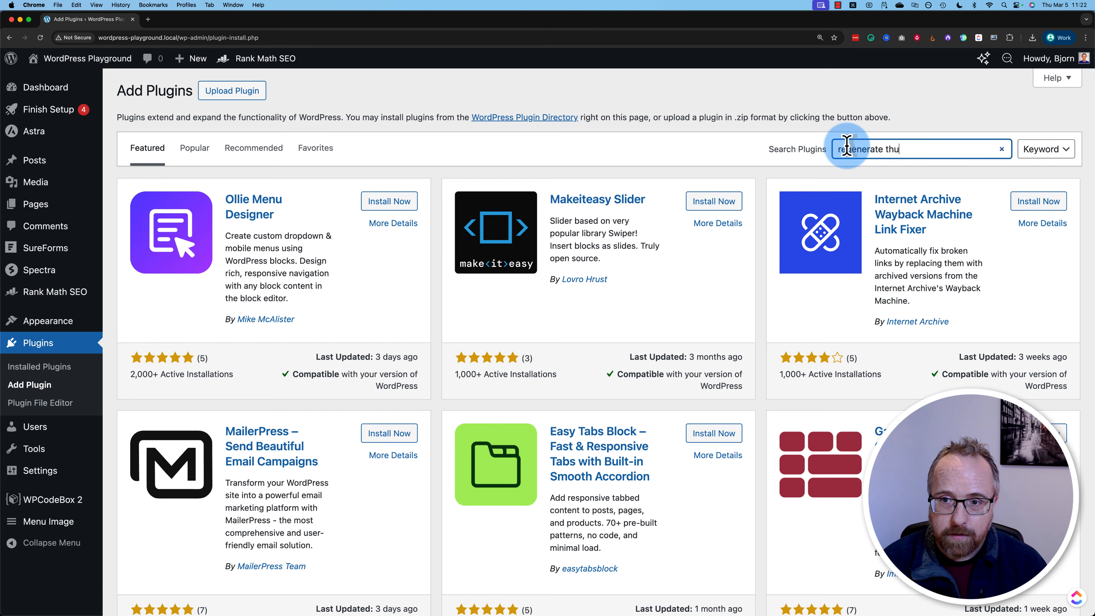
{"action": "type", "text": "mbnails"}
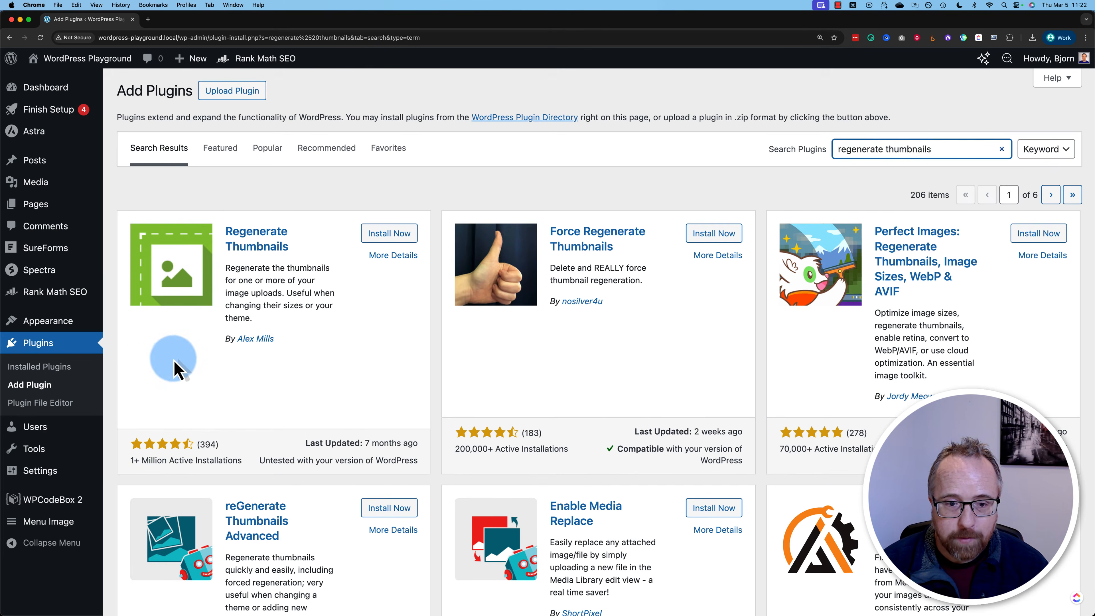
Step: Compare the active installation counts of the thumbnail regeneration plugins in the search results
{"action": "left_click_drag", "start_coordinate": [130, 462], "coordinate": [241, 461]}
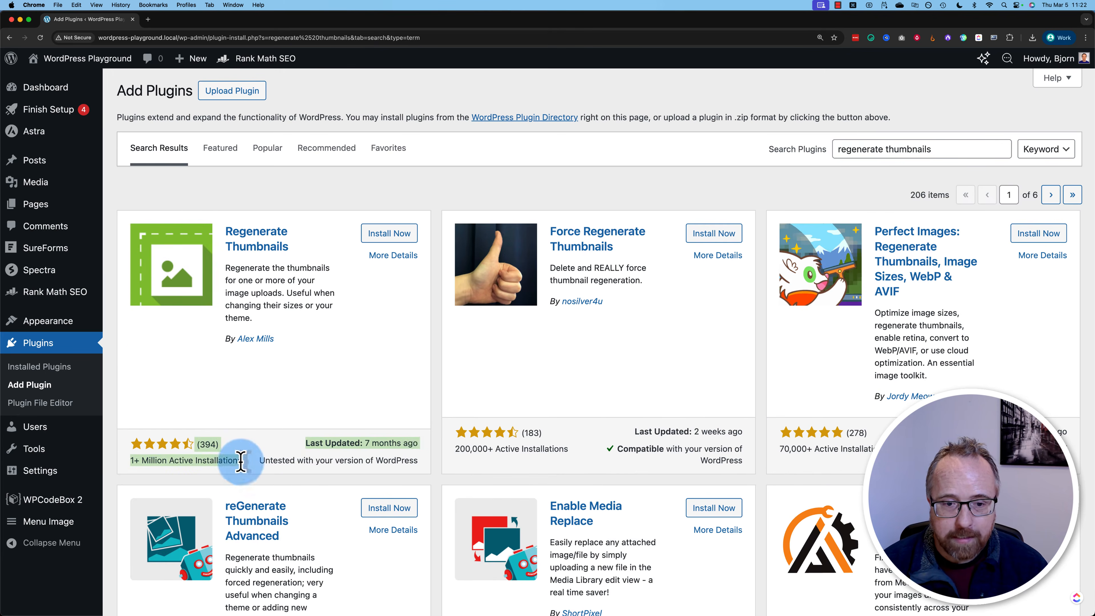
{"action": "left_click_drag", "start_coordinate": [457, 449], "coordinate": [501, 449]}
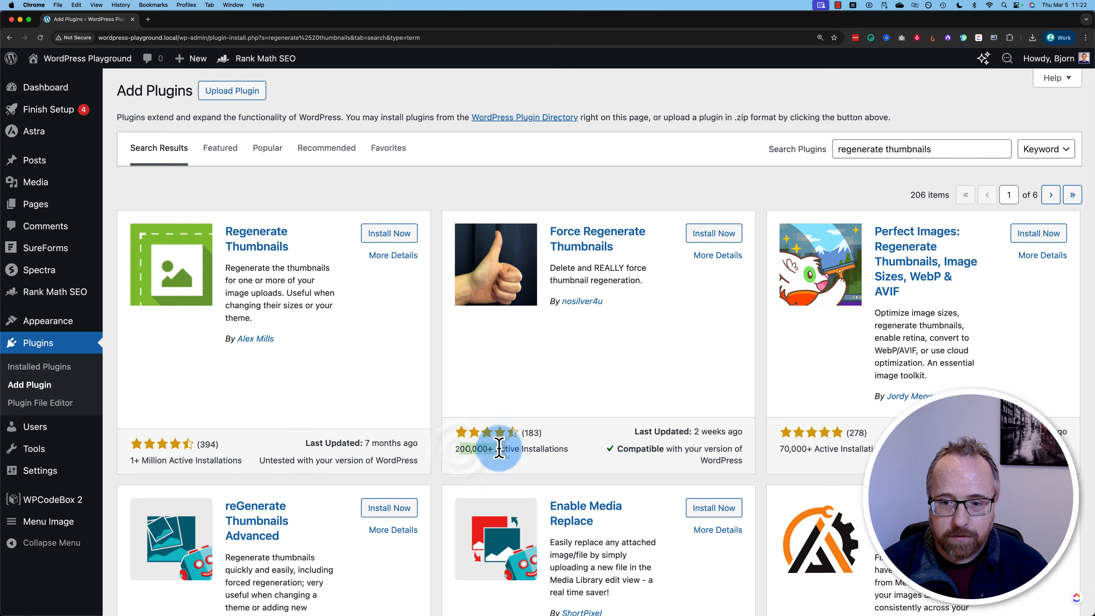
{"action": "left_click_drag", "start_coordinate": [791, 449], "coordinate": [831, 449]}
{"action": "scroll", "coordinate": [391, 415], "scroll_direction": "down", "scroll_amount": 2}
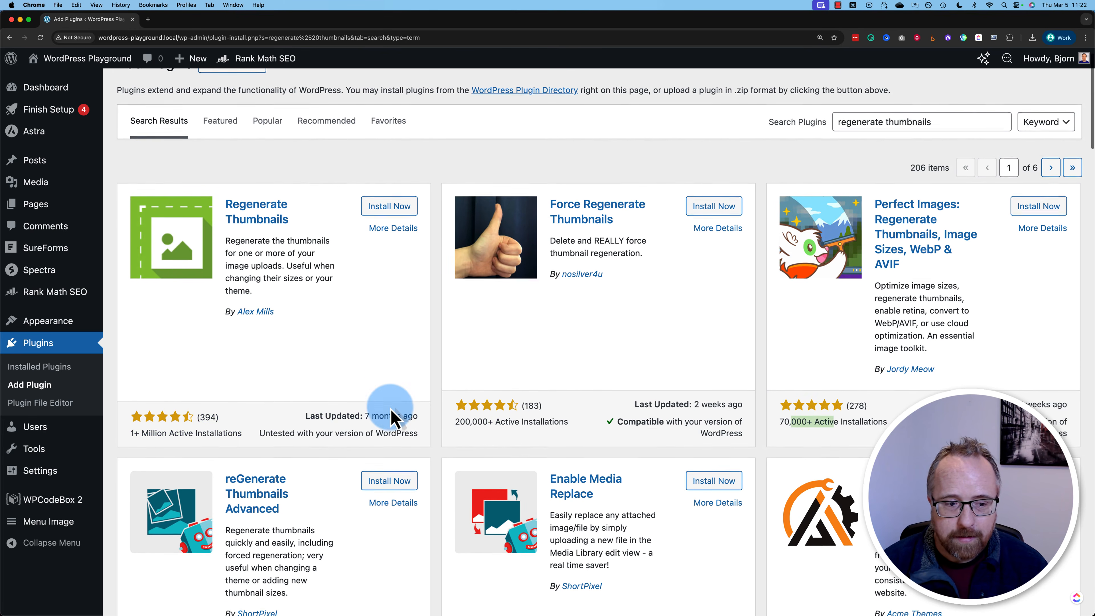
{"action": "scroll", "coordinate": [391, 415], "scroll_direction": "down", "scroll_amount": 10}
{"action": "scroll", "coordinate": [391, 416], "scroll_direction": "up", "scroll_amount": 3}
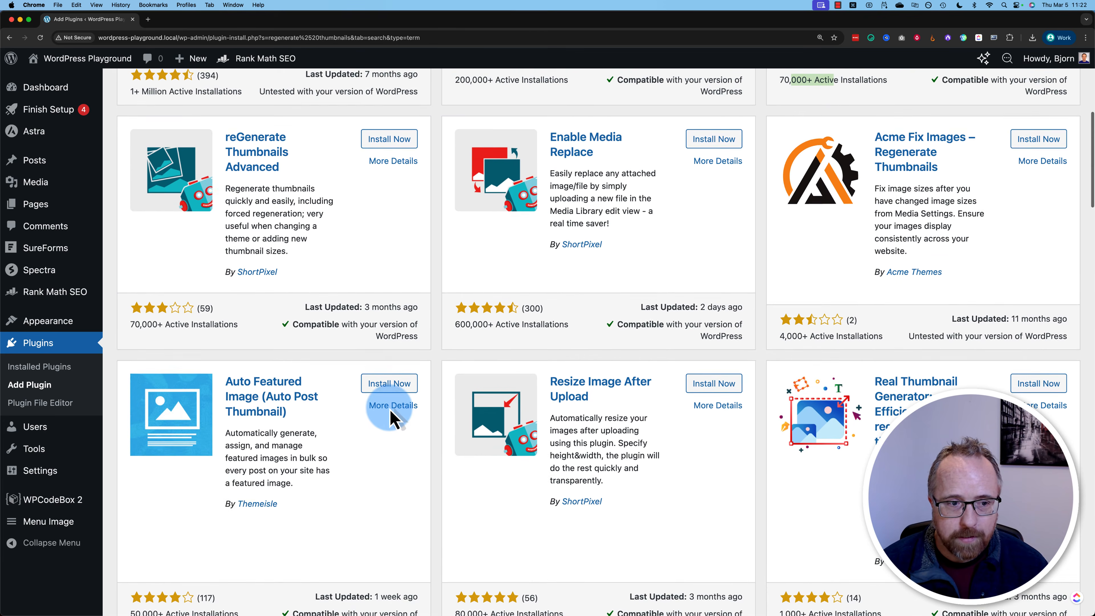
{"action": "left_click_drag", "start_coordinate": [124, 328], "coordinate": [198, 323]}
{"action": "scroll", "coordinate": [476, 386], "scroll_direction": "up", "scroll_amount": 9}
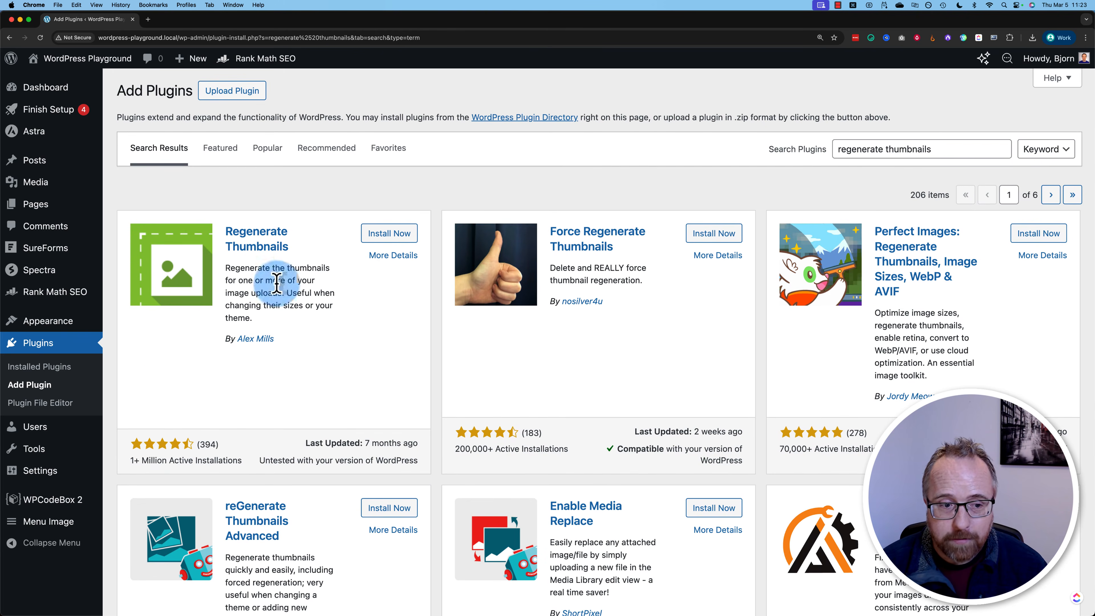
{"action": "left_click_drag", "start_coordinate": [128, 457], "coordinate": [188, 455]}
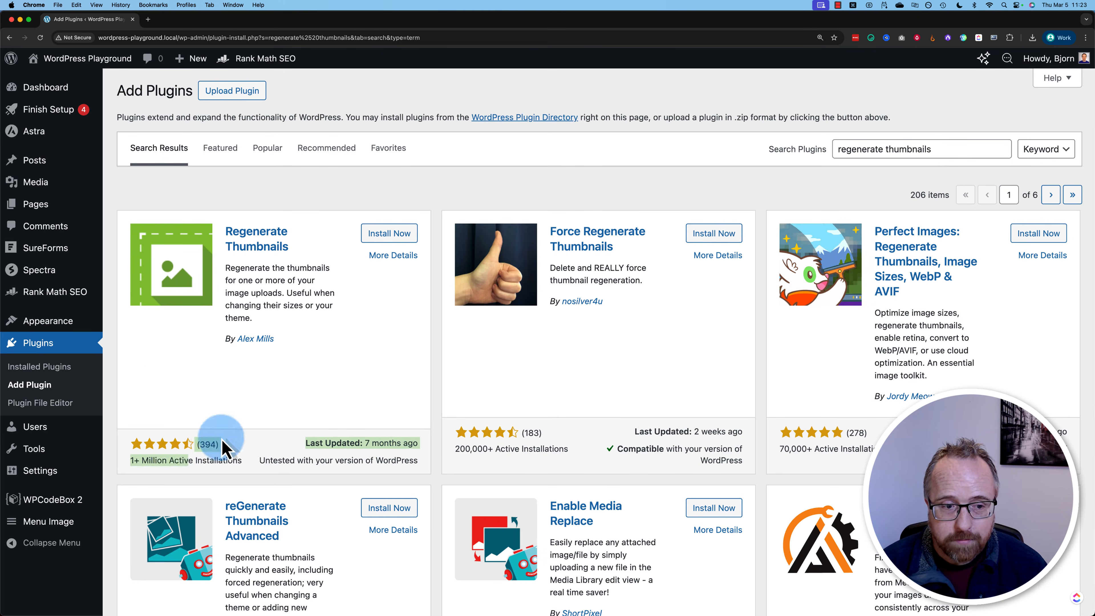
Step: Install and activate the Regenerate Thumbnails plugin
{"action": "left_click", "coordinate": [269, 440]}
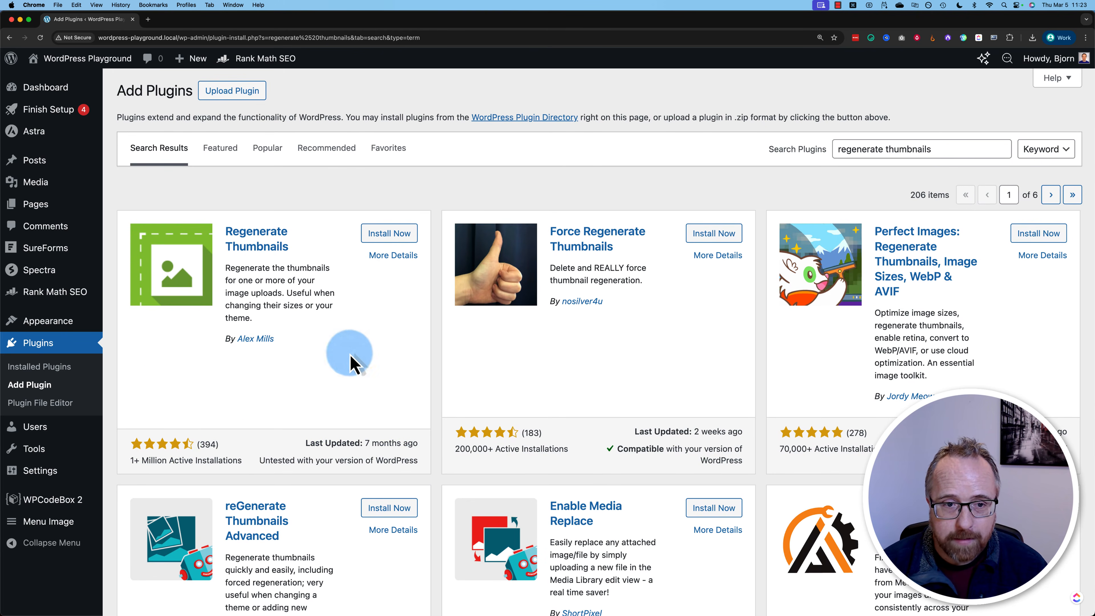
{"action": "left_click", "coordinate": [387, 237]}
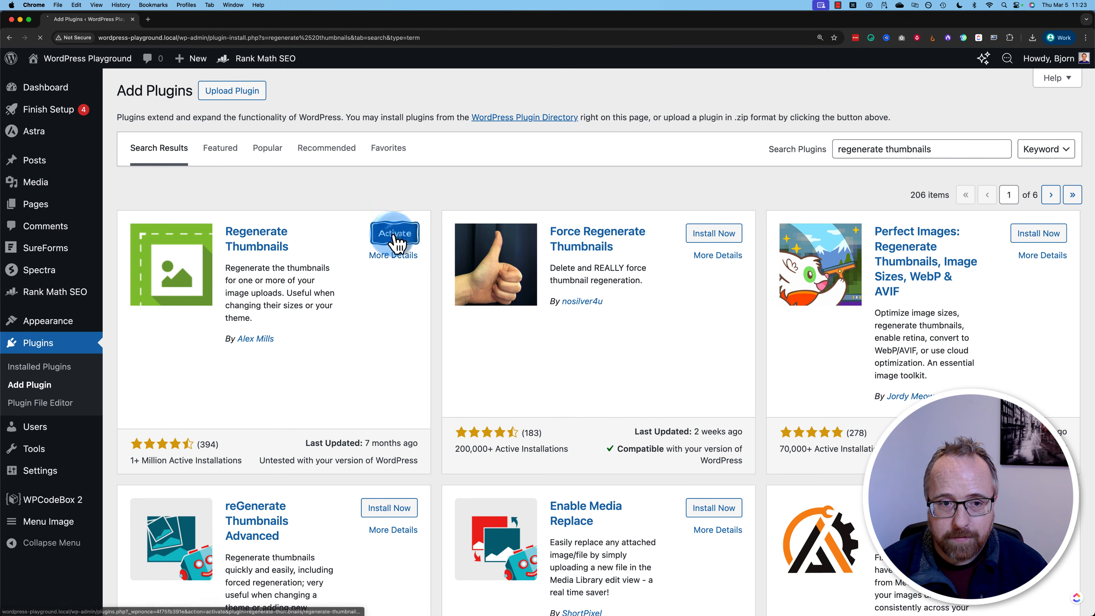
{"action": "left_click", "coordinate": [401, 233]}
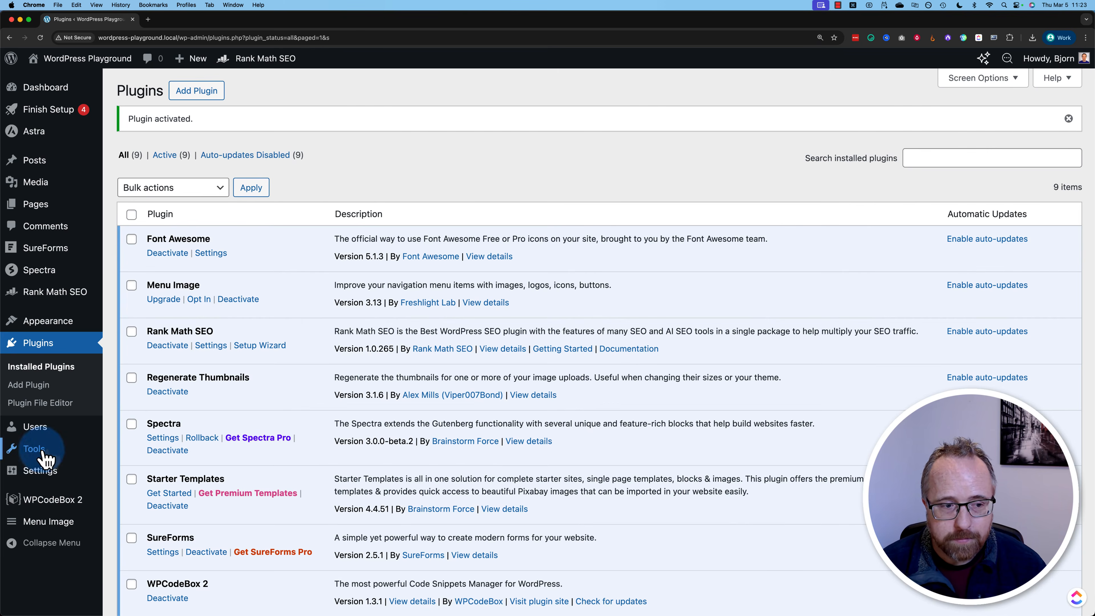
Step: Open the Regenerate Thumbnails tool, review its options, and regenerate thumbnails for all 22 attachments
{"action": "mouse_move", "coordinate": [44, 450]}
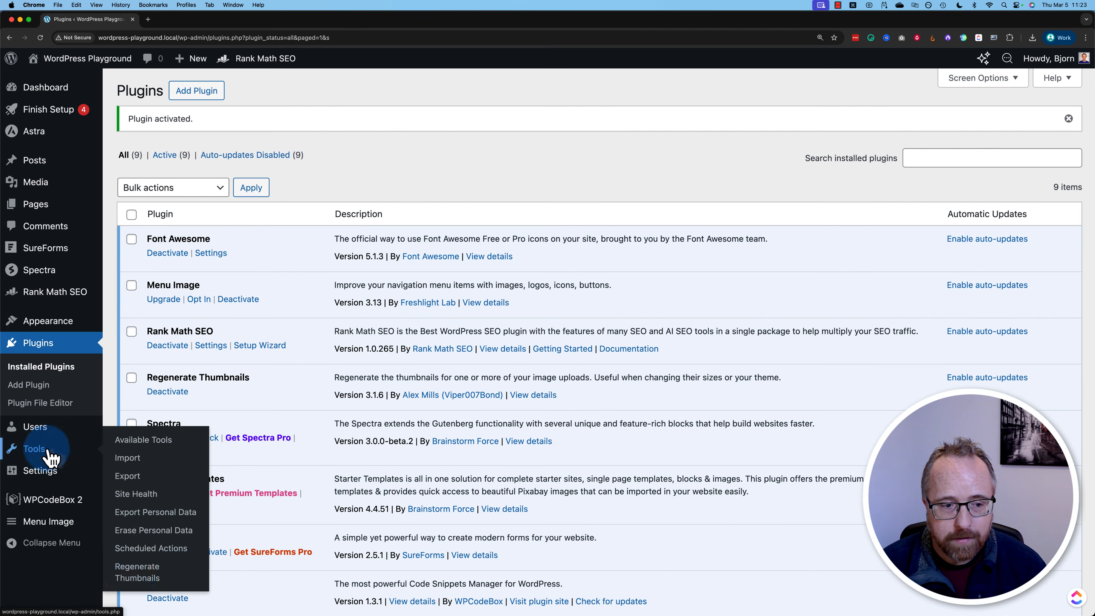
{"action": "left_click", "coordinate": [145, 576]}
{"action": "left_click_drag", "start_coordinate": [144, 117], "coordinate": [587, 322]}
{"action": "left_click", "coordinate": [589, 331]}
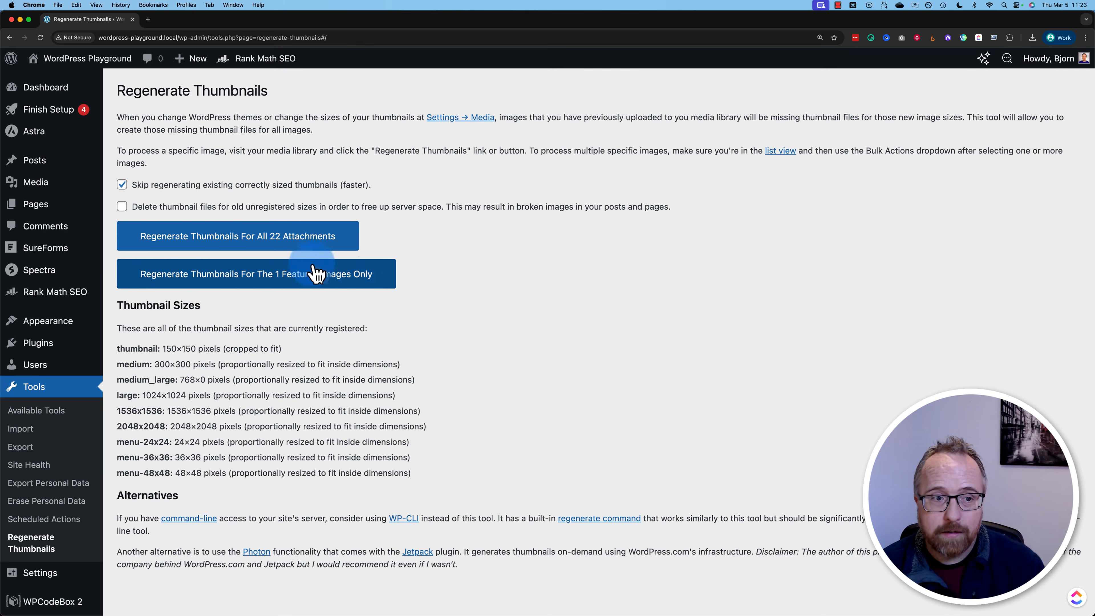
{"action": "left_click", "coordinate": [210, 248]}
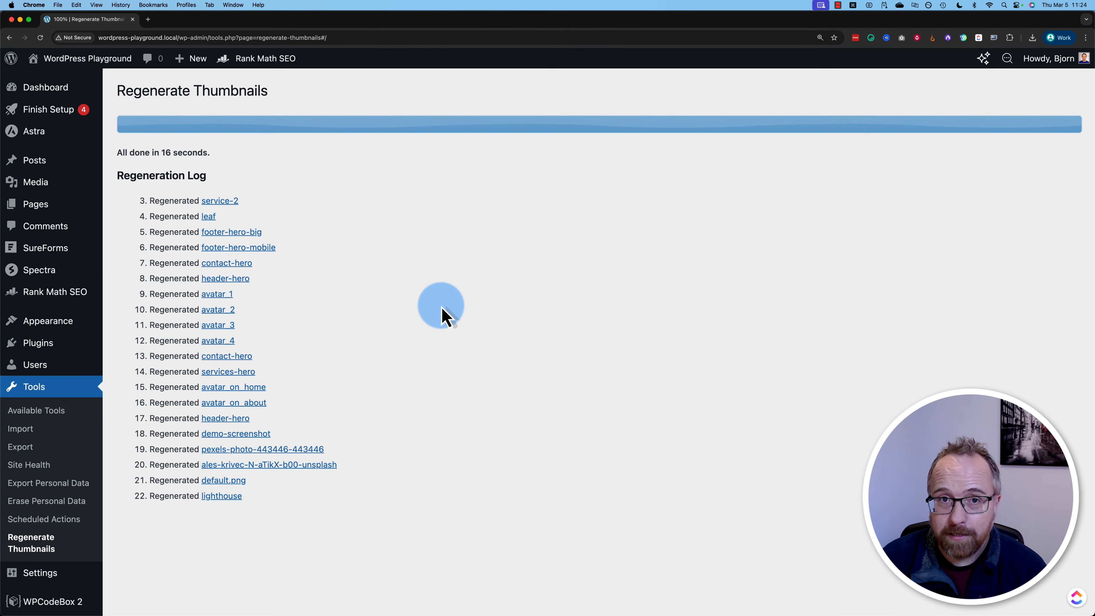
{"action": "left_click_drag", "start_coordinate": [182, 152], "coordinate": [125, 152]}
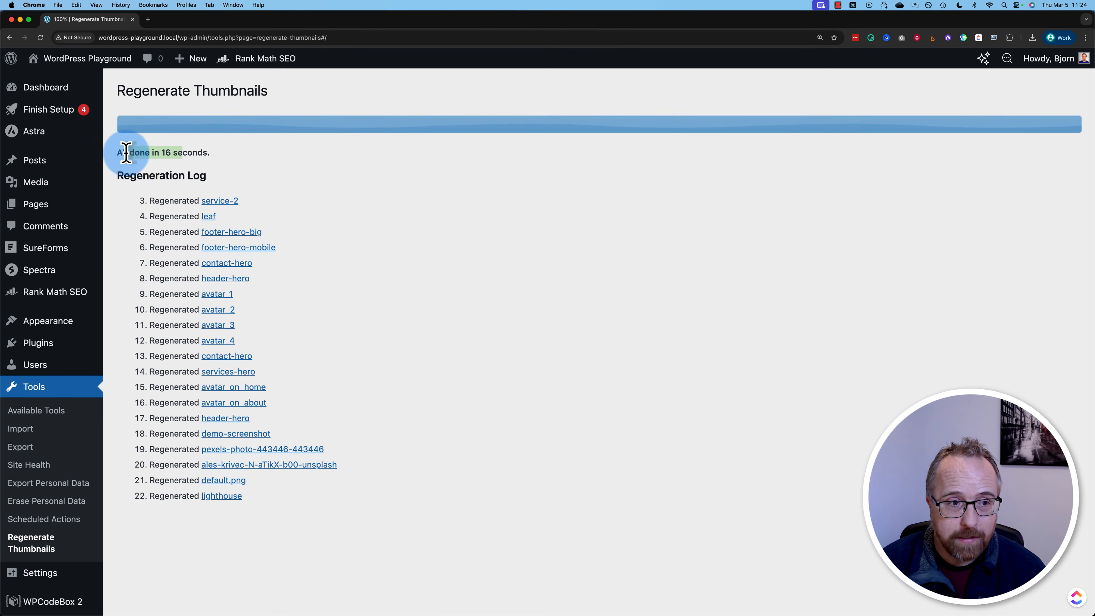
Step: Reopen the Regenerate Thumbnails tool, regenerate thumbnails for featured images only, and return to the tool's start page
{"action": "left_click", "coordinate": [47, 417]}
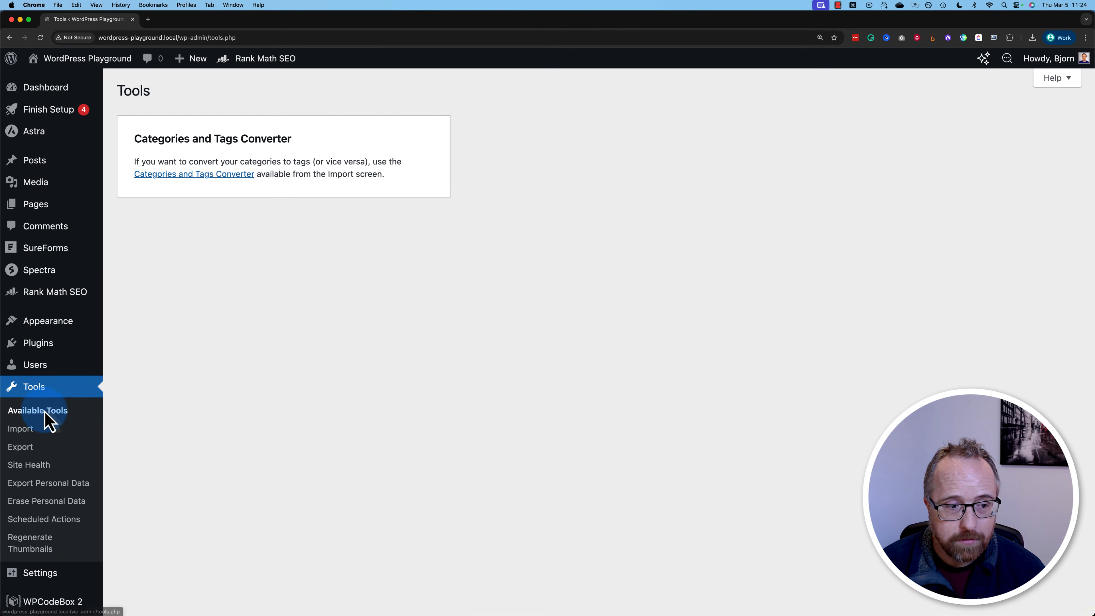
{"action": "left_click", "coordinate": [39, 543]}
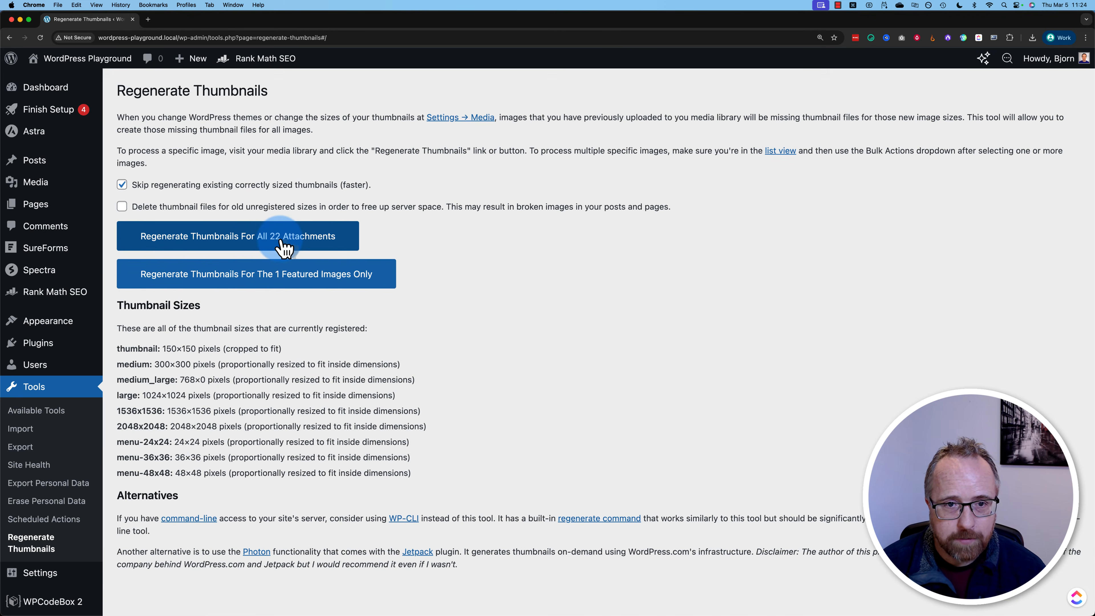
{"action": "left_click", "coordinate": [257, 275]}
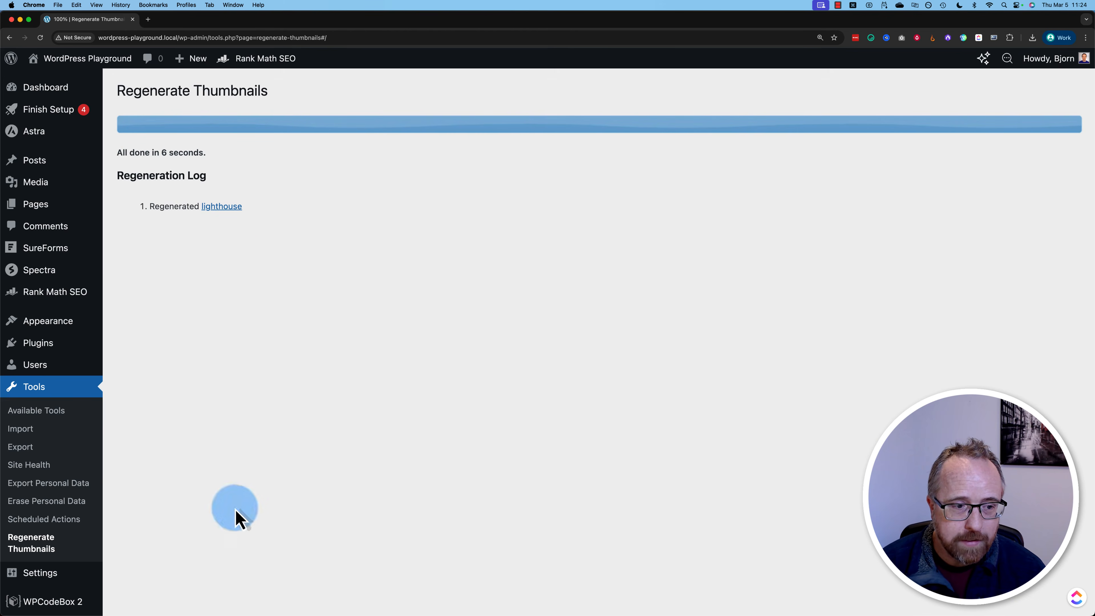
{"action": "left_click", "coordinate": [42, 547]}
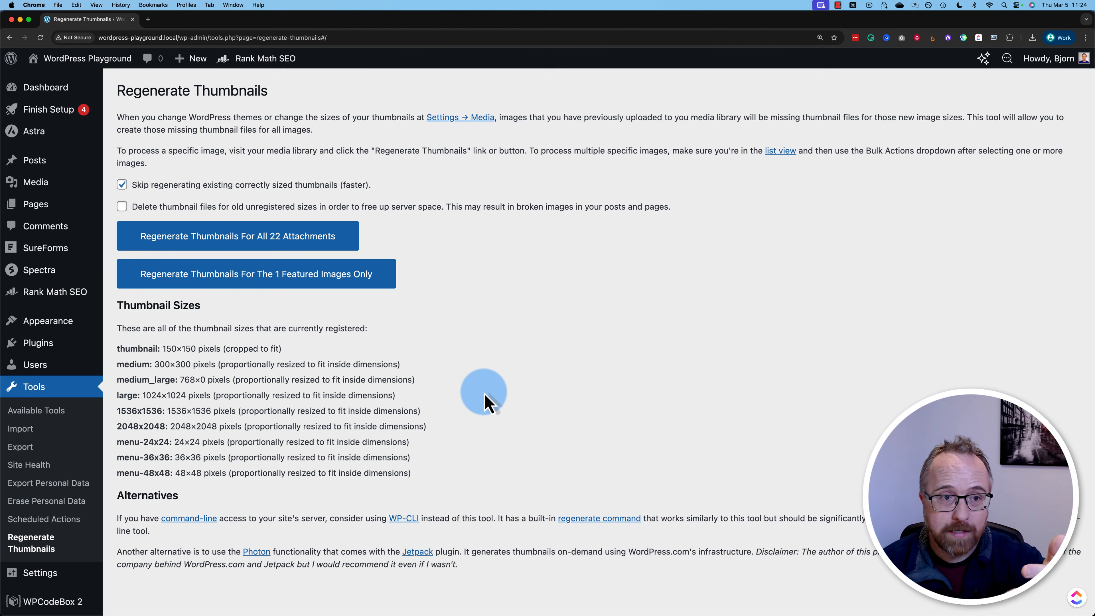
Step: Deactivate and delete the Regenerate Thumbnails plugin from the installed plugins
{"action": "left_click", "coordinate": [35, 345]}
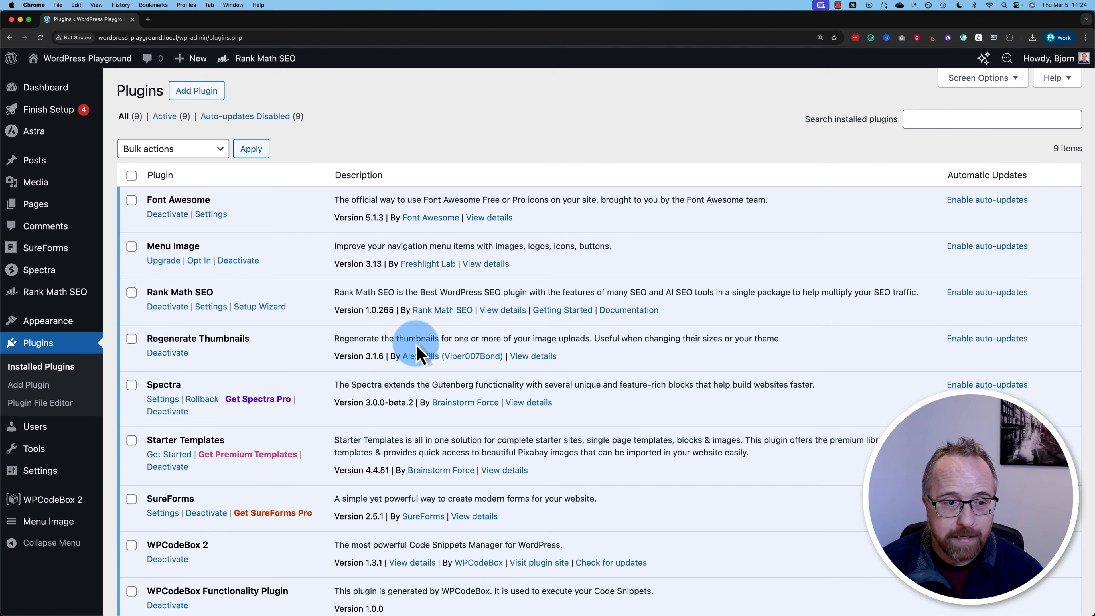
{"action": "scroll", "coordinate": [253, 498], "scroll_direction": "down", "scroll_amount": 3}
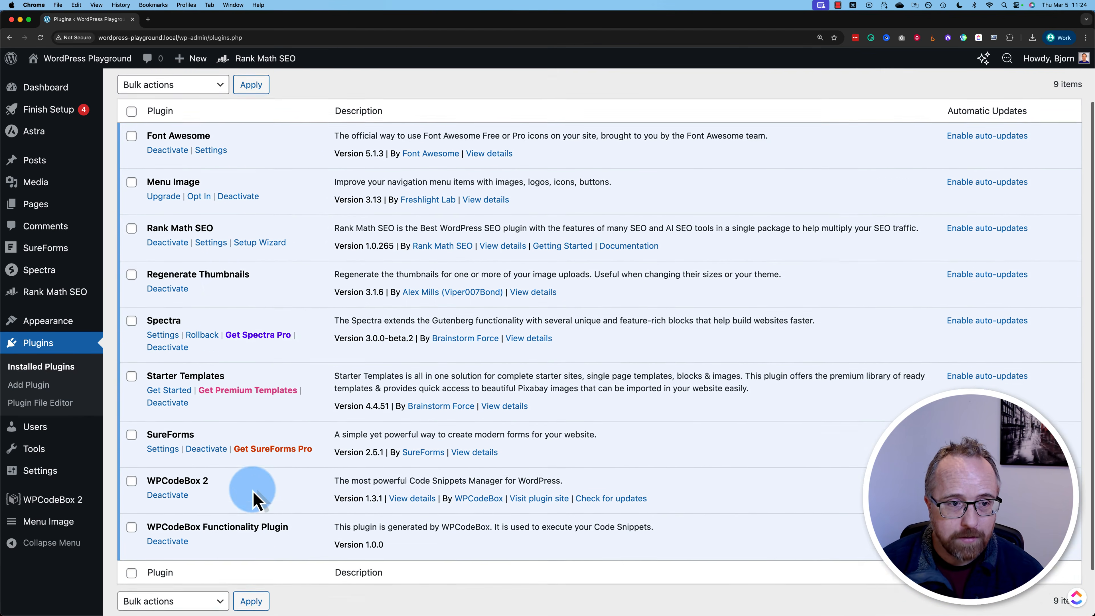
{"action": "scroll", "coordinate": [253, 498], "scroll_direction": "up", "scroll_amount": 1}
{"action": "left_click", "coordinate": [168, 309]}
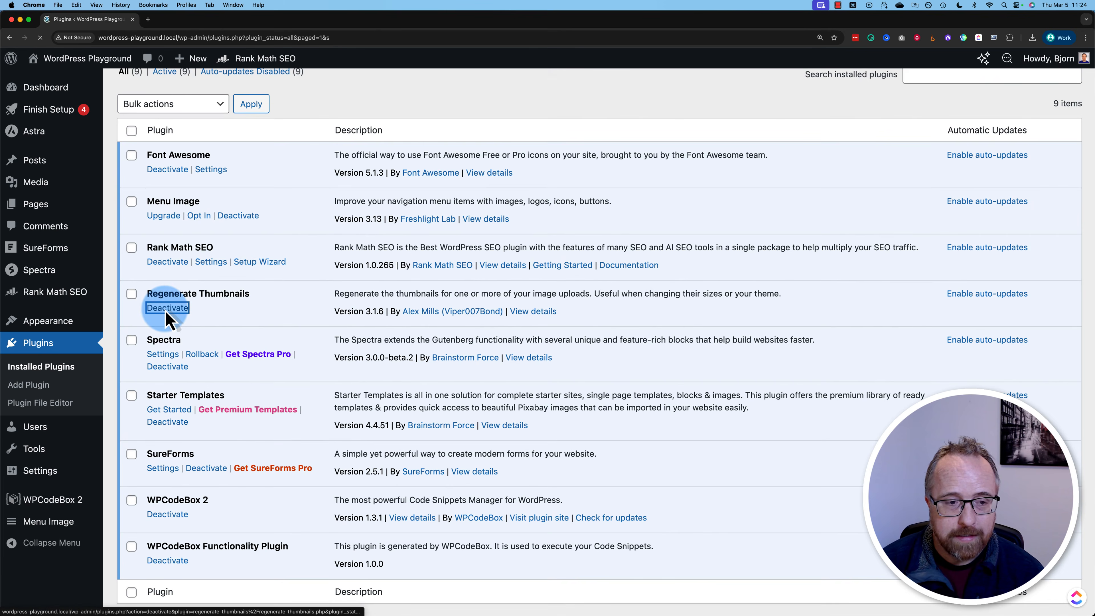
{"action": "left_click", "coordinate": [197, 392]}
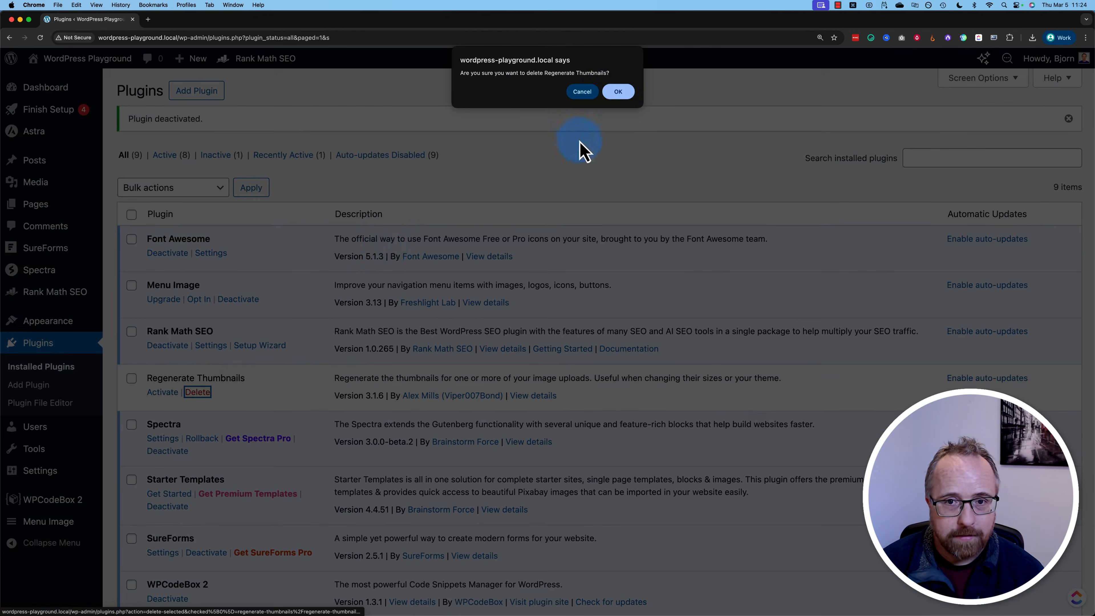
{"action": "left_click", "coordinate": [618, 92]}
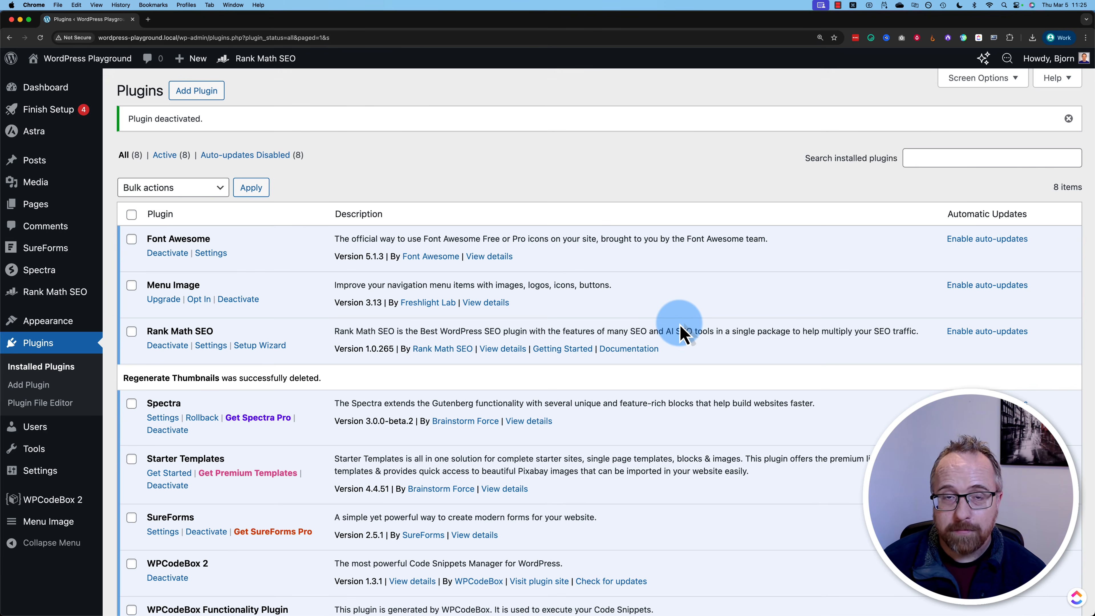
Step: Open the WordPress Playground site's front end from the admin area
{"action": "left_click", "coordinate": [69, 59]}
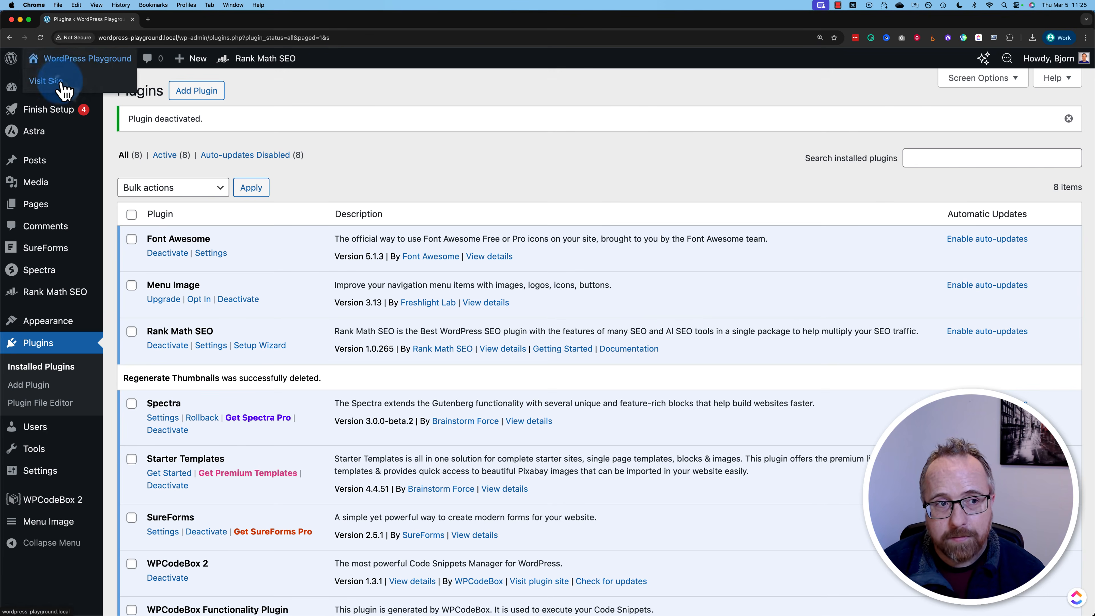